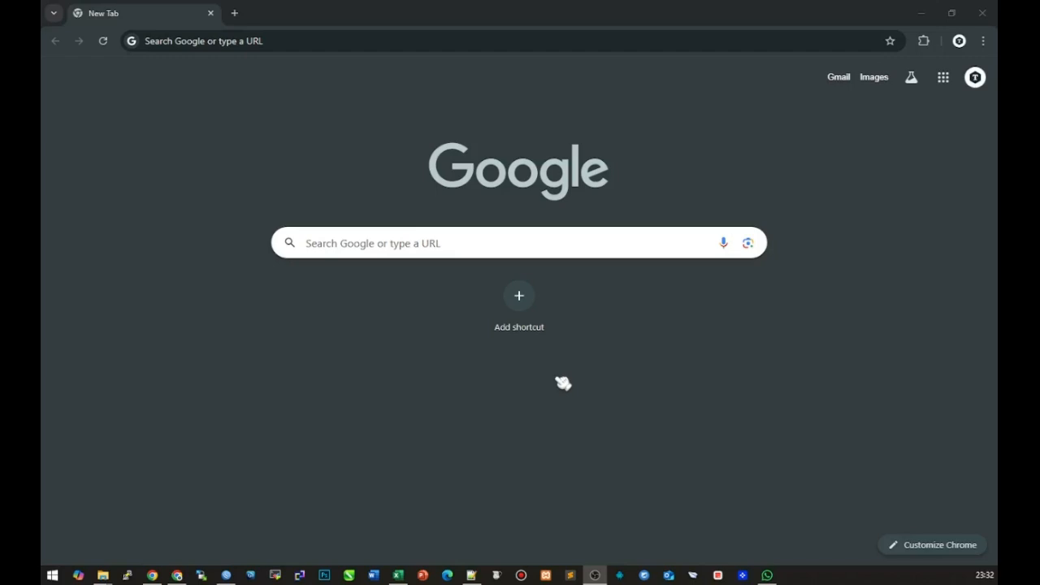
Run ncpa.cpl from the Run dialog to open Network Connections
click(293, 40)
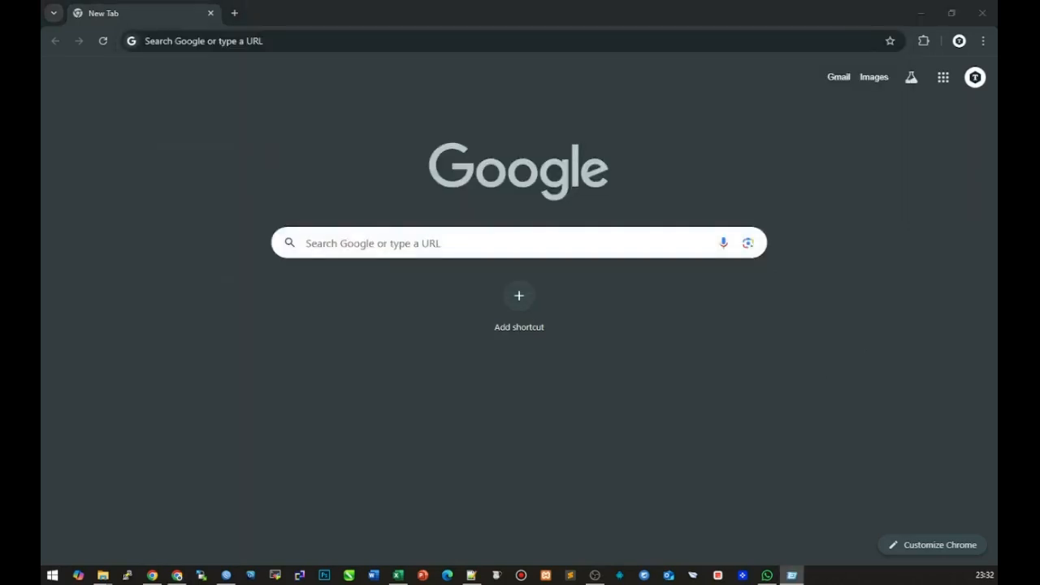
drag(463, 396, 532, 333)
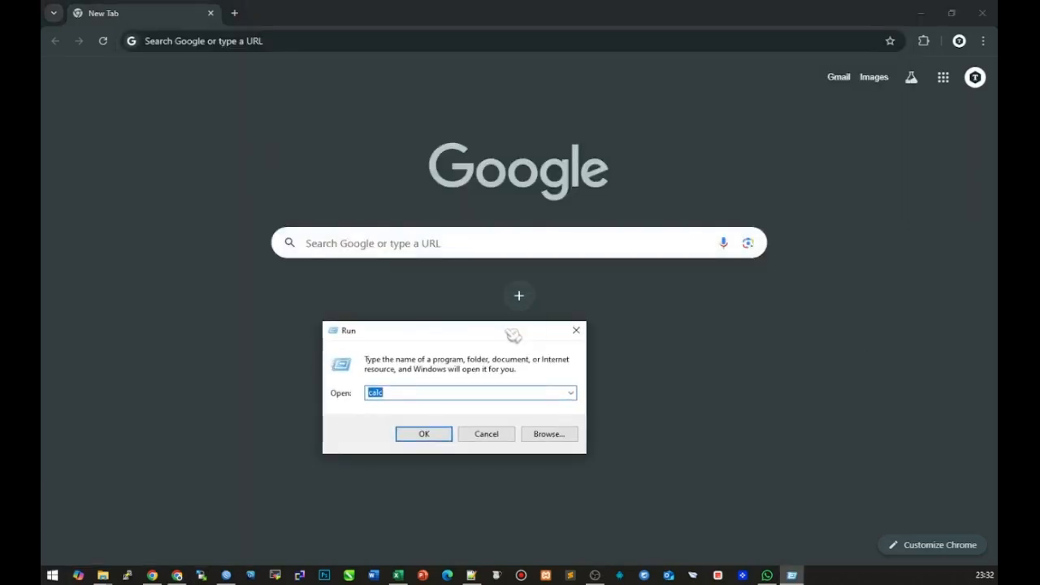
text(ncpa)
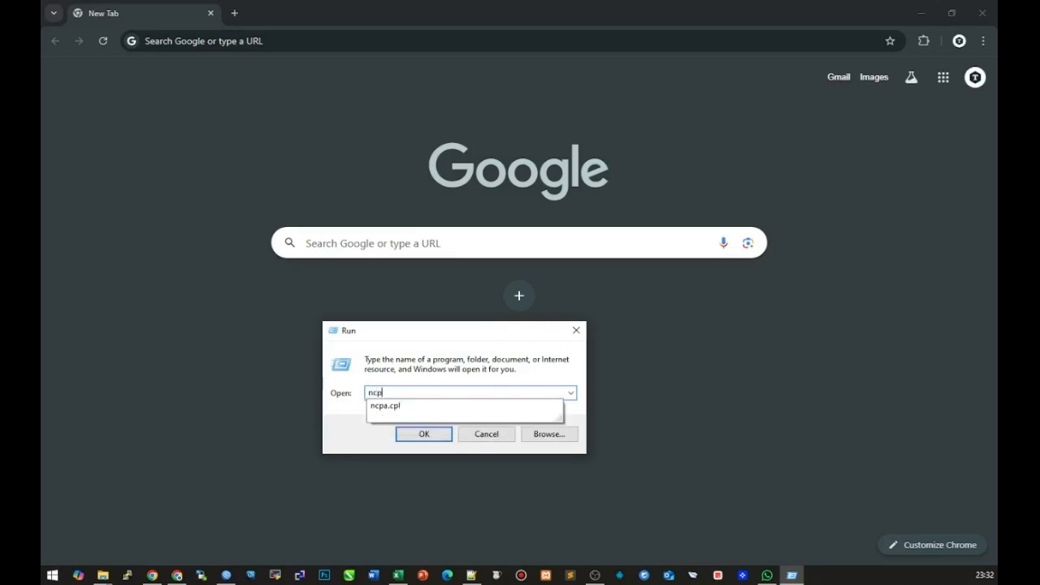
key(Down)
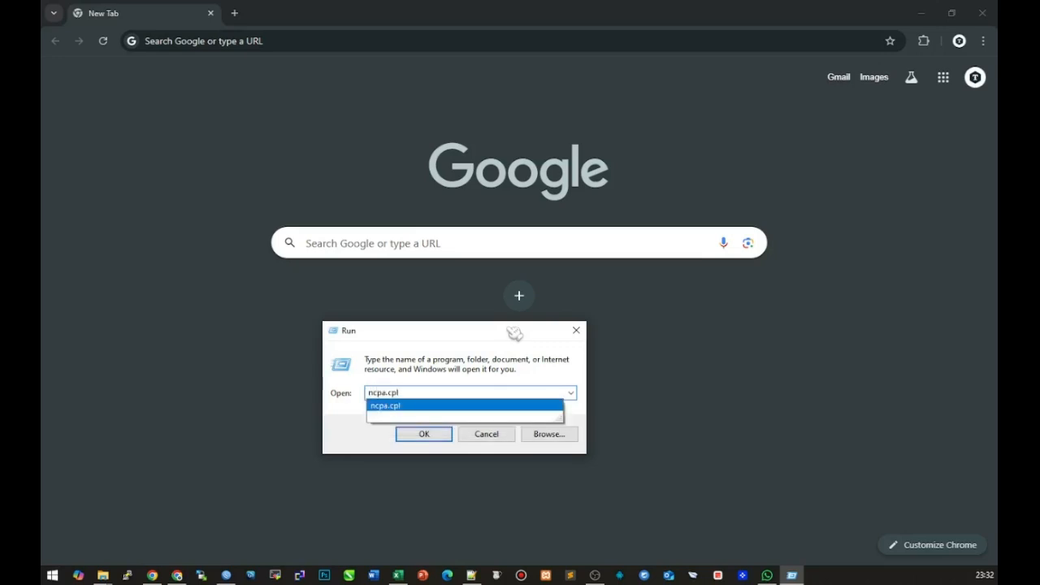
key(Return)
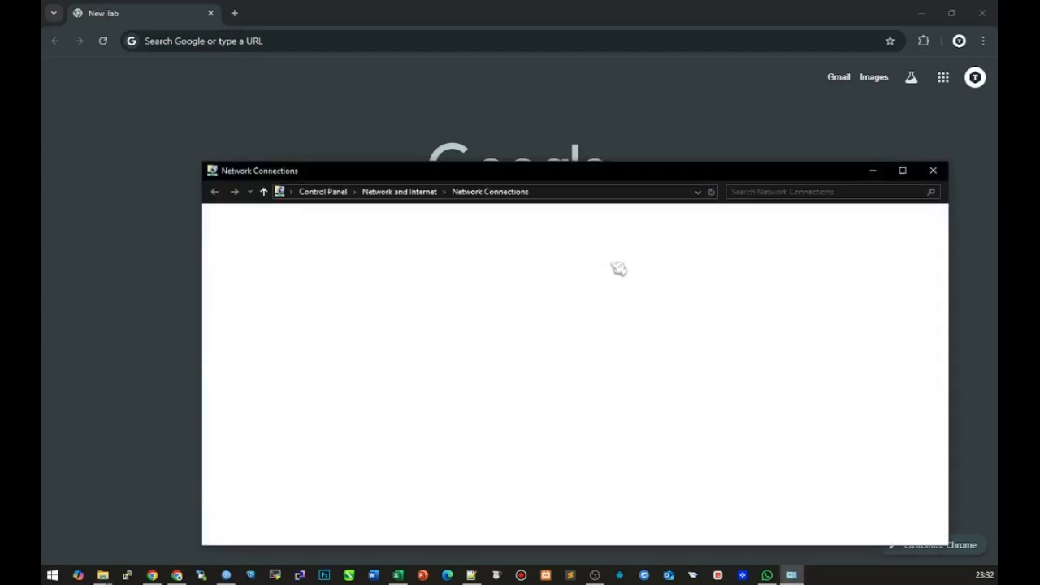
Set Ethernet's IPv4 address to 192.168.100.2 with mask 255.255.255.0
drag(609, 174, 577, 124)
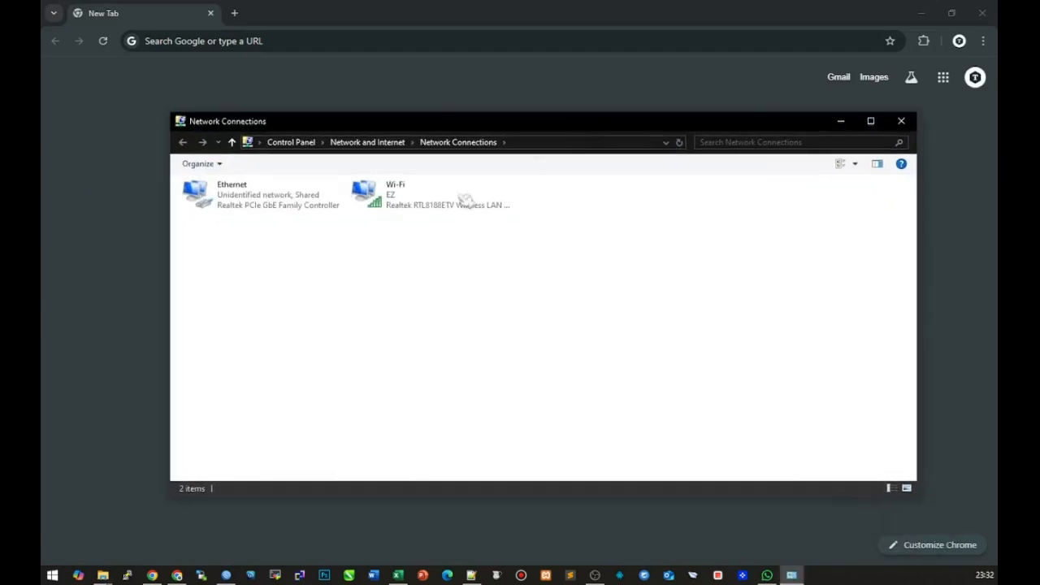
right_click(319, 198)
click(349, 319)
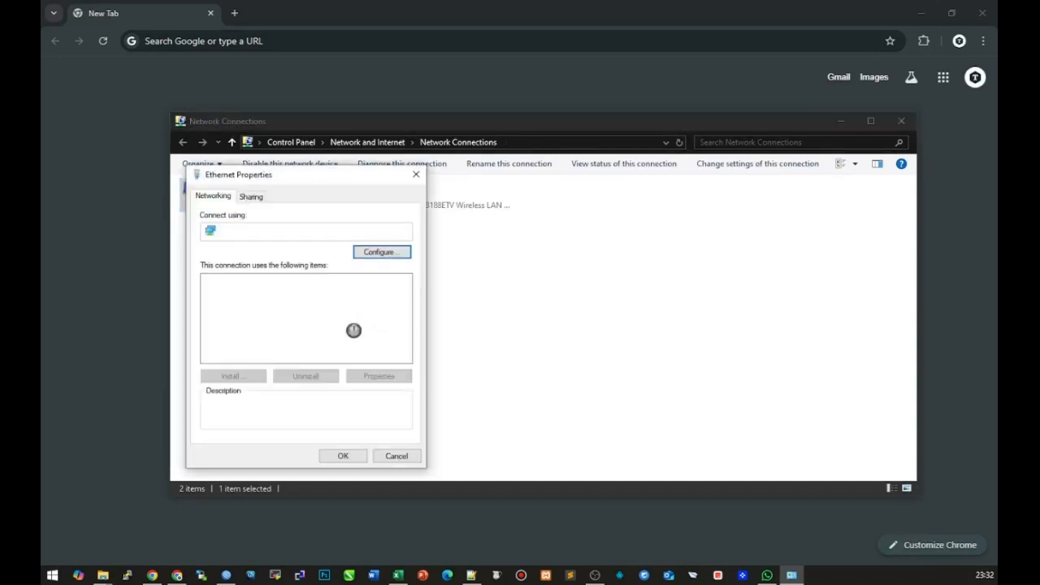
double_click(341, 315)
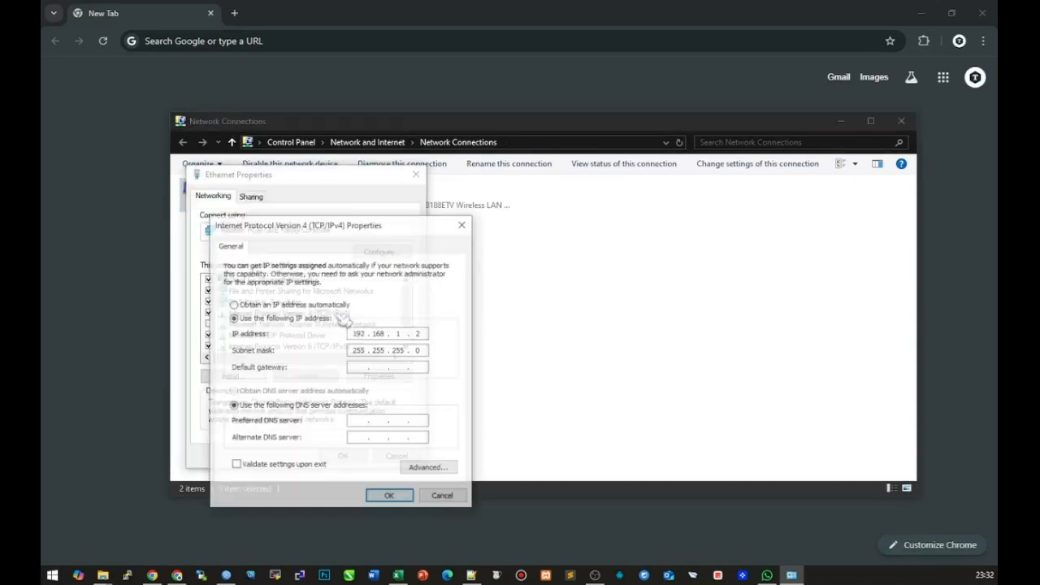
click(403, 333)
text(00)
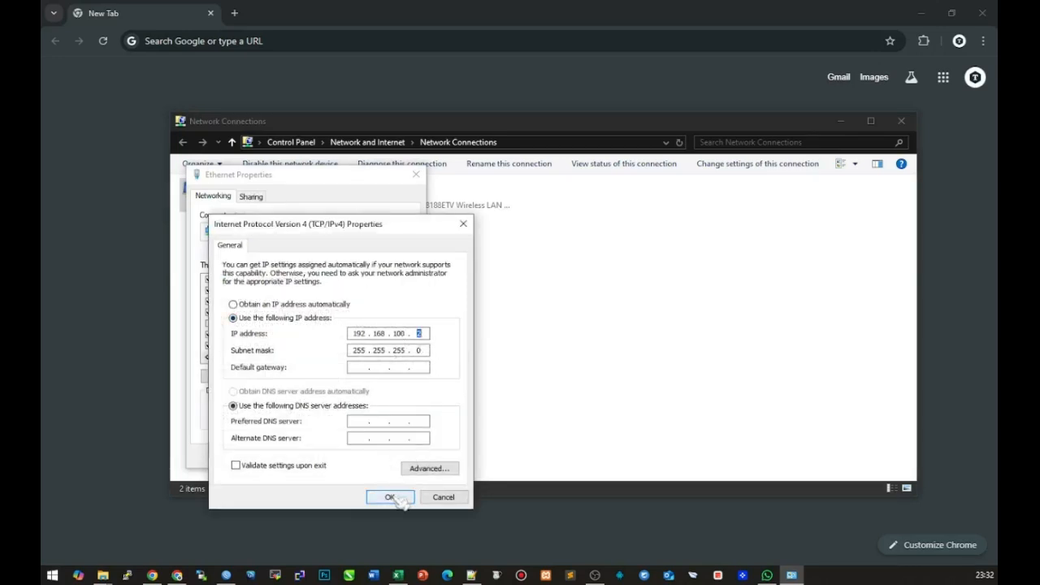
click(418, 334)
click(390, 498)
click(346, 455)
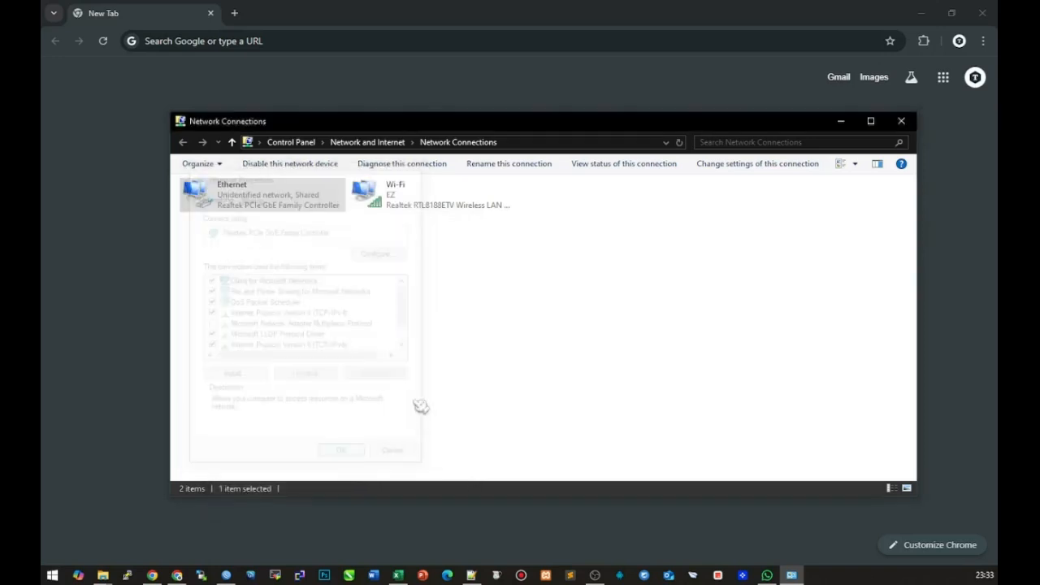
Disable the Wi-Fi adapter and reselect the Ethernet connection
click(429, 217)
right_click(429, 218)
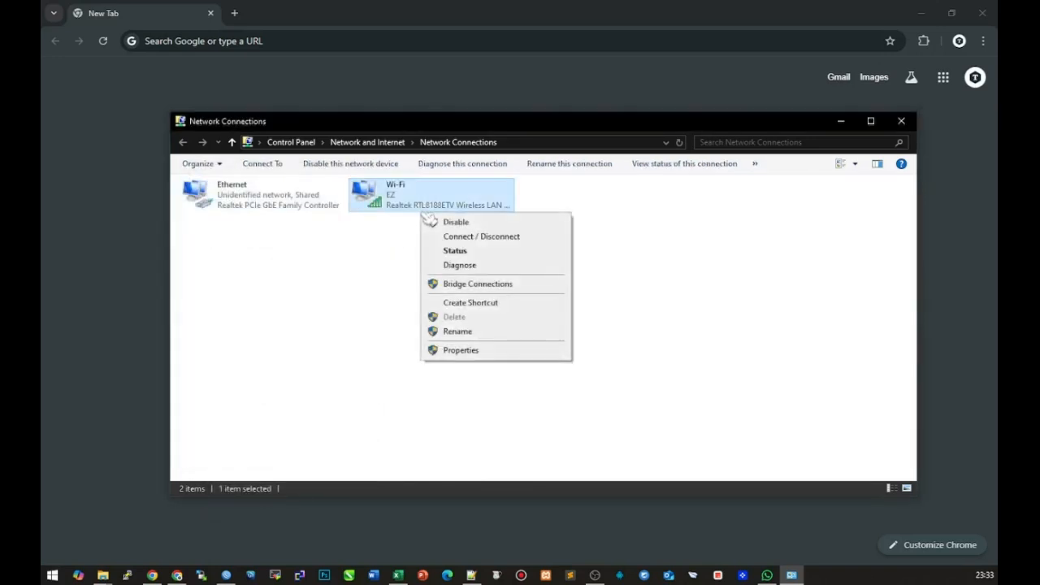
click(474, 224)
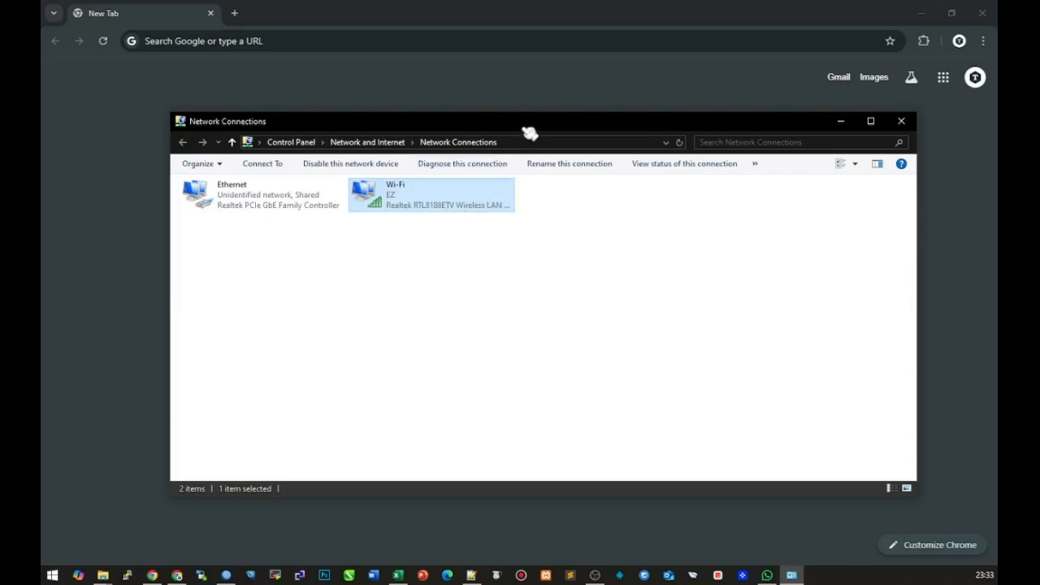
drag(534, 132, 588, 149)
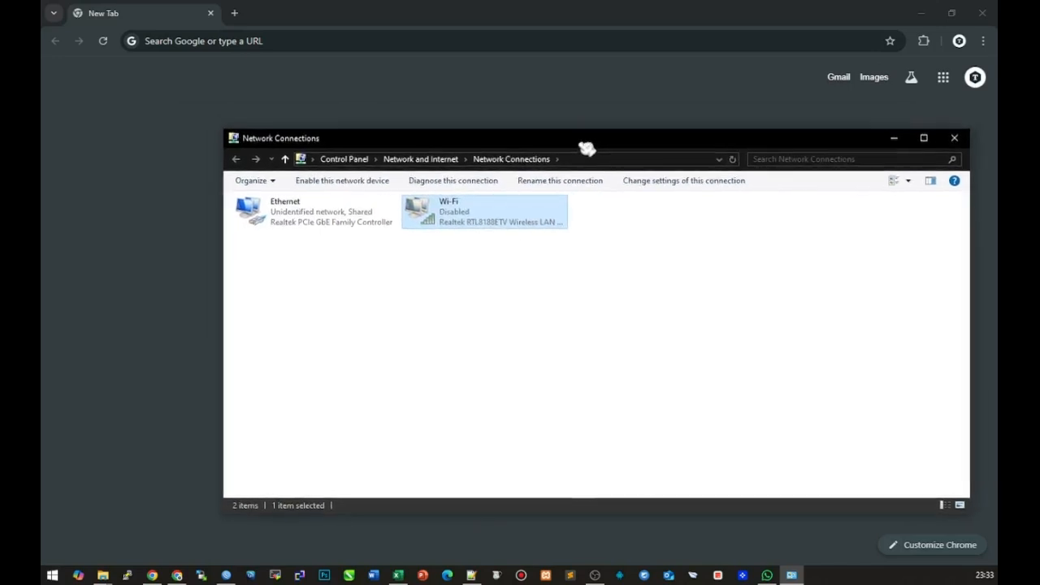
click(323, 228)
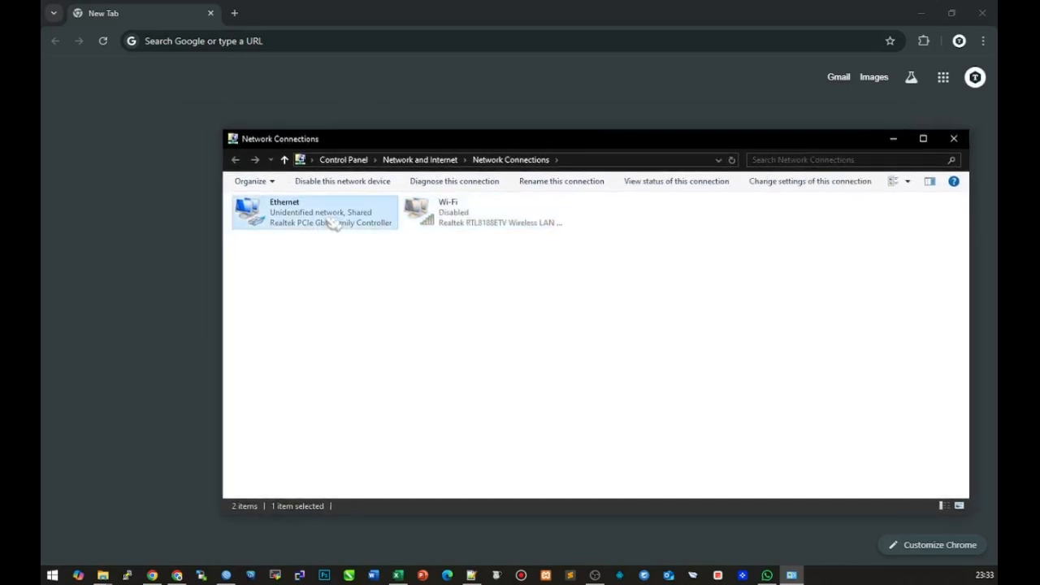
Load the router login page at 192.168.100.1 and move to the Password field
click(201, 41)
text(19)
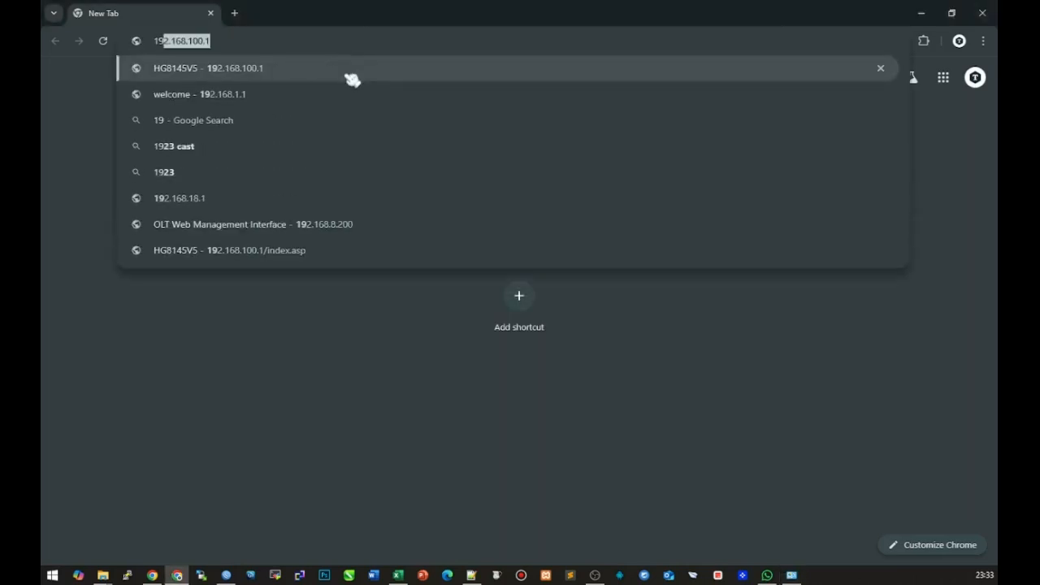
text(2.168.)
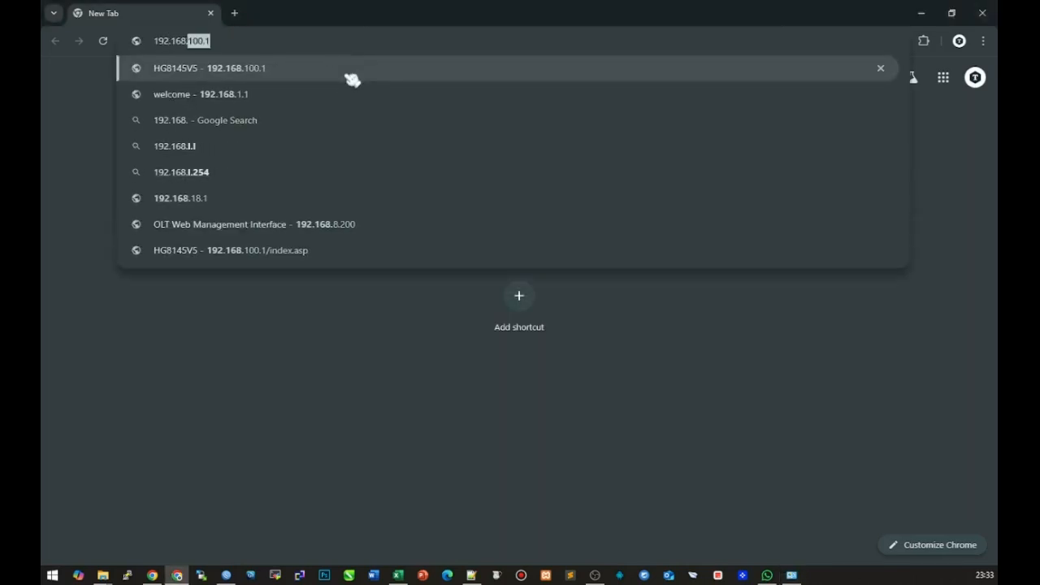
key(Return)
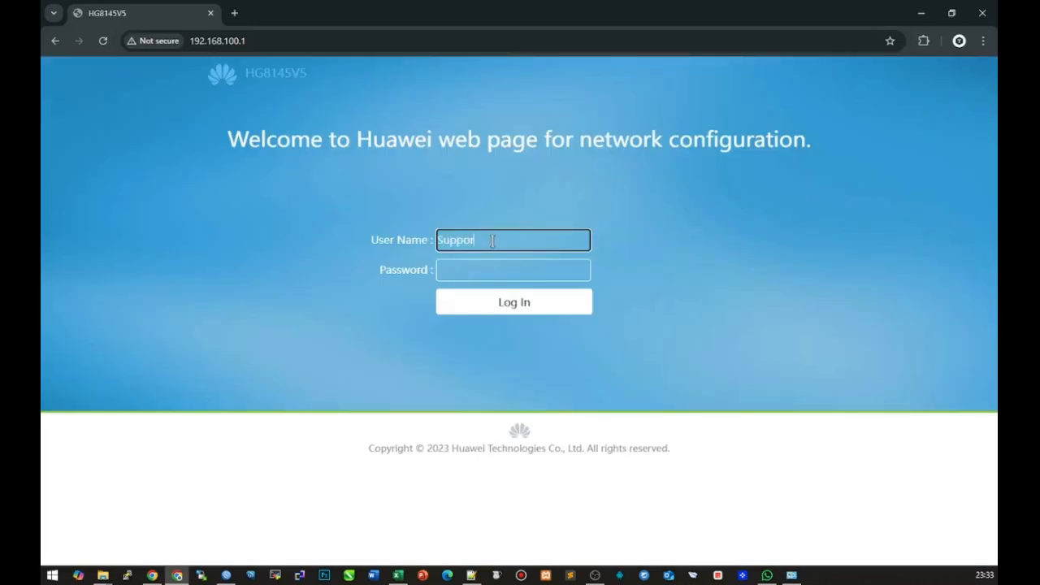
key(Tab)
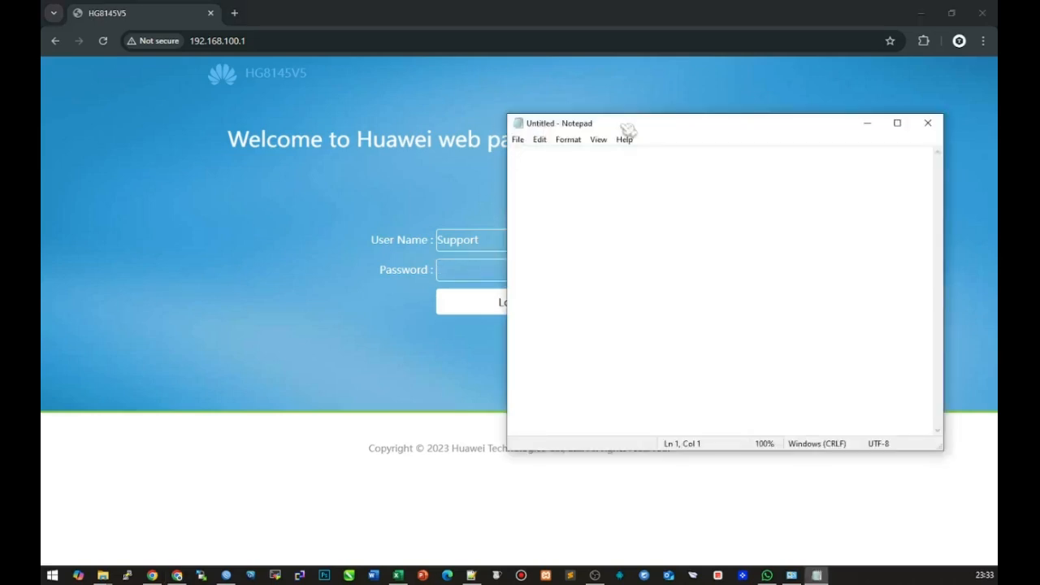
Note the router IP 192.168.100.1 and the login user name in Notepad
drag(632, 122, 707, 143)
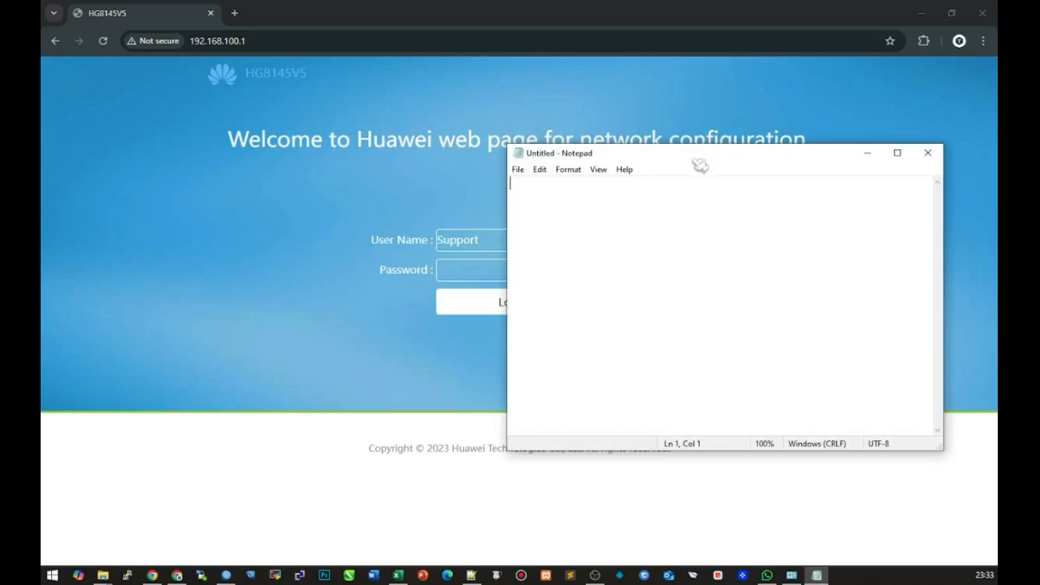
text(l)
key(ctrl+z)
text(l)
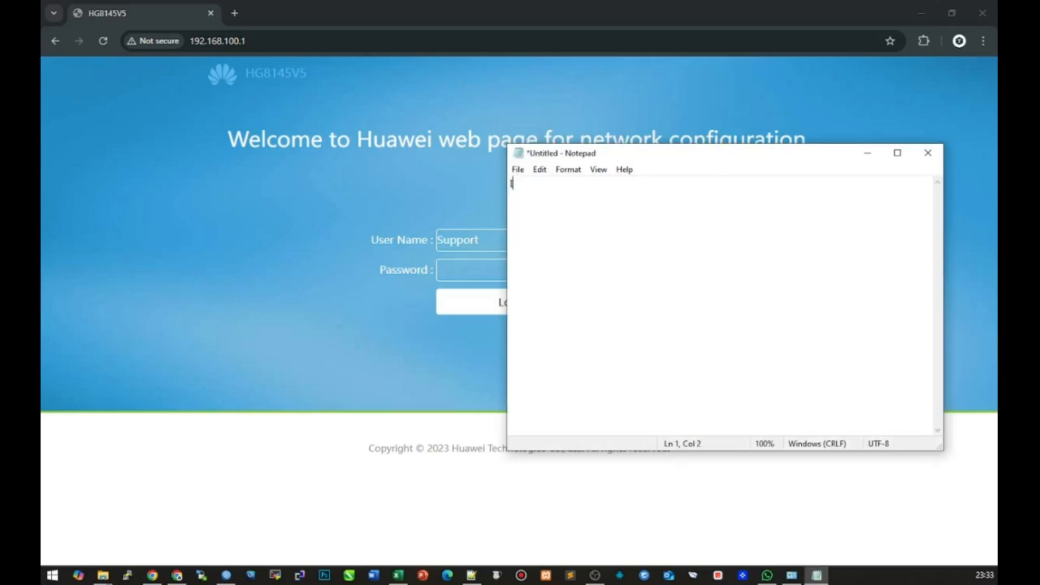
key(BackSpace)
text(:192.168.100.1Lofin)
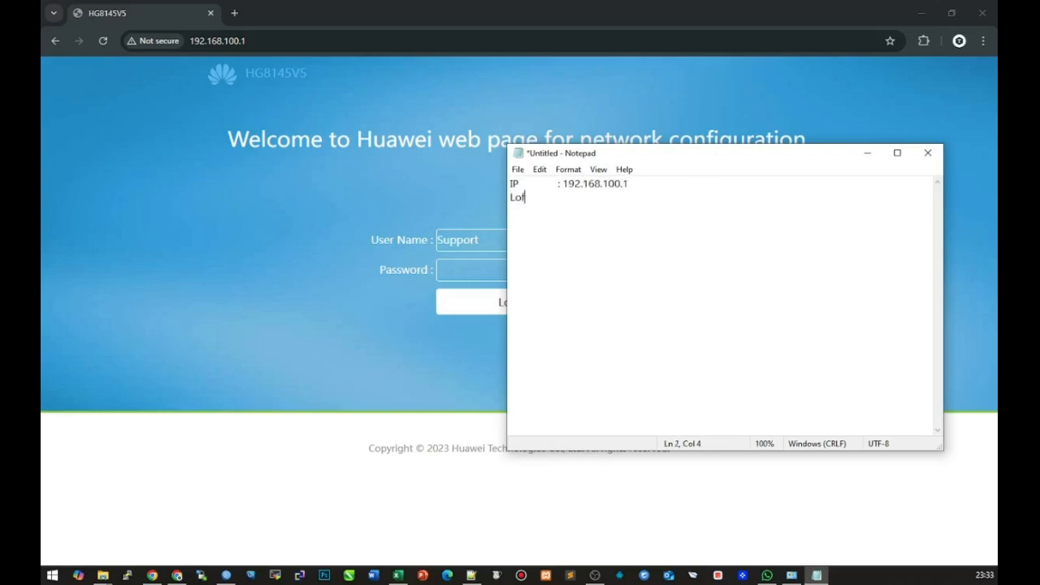
key(BackSpace)
key(BackSpace)
text(gin)
key(BackSpace)
key(BackSpace)
key(BackSpace)
key(BackSpace)
key(BackSpace)
text(gin	: S)
key(BackSpace)
text(Support)
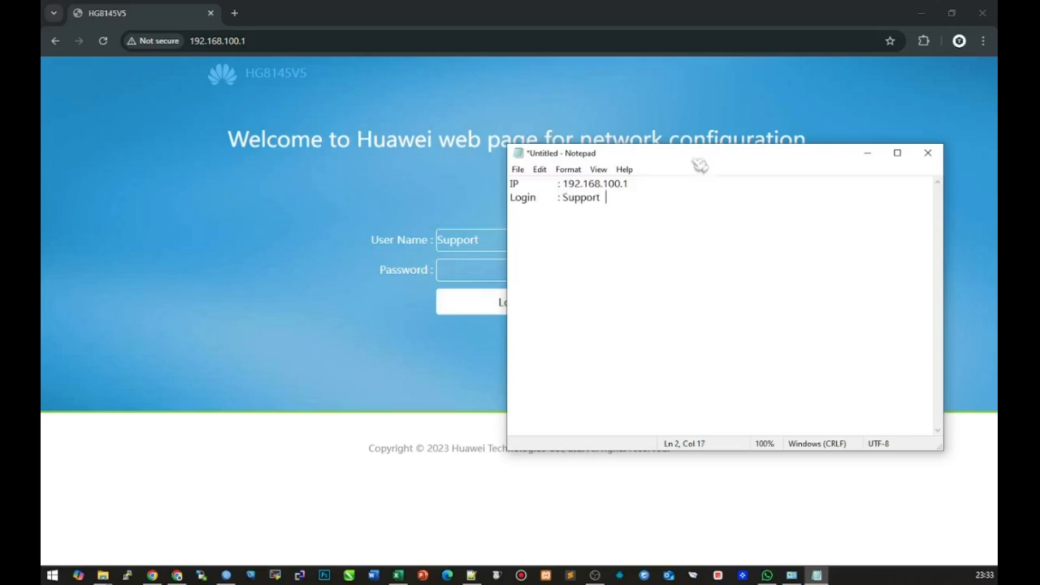
key(Return)
Add a Pass line with the router password, then select that password for copying
text(Pas)
key(BackSpace)
text(ass)
key(Tab)
text(: t)
text(: t)
text(: th)
text(eworld)
text(inyourhand)
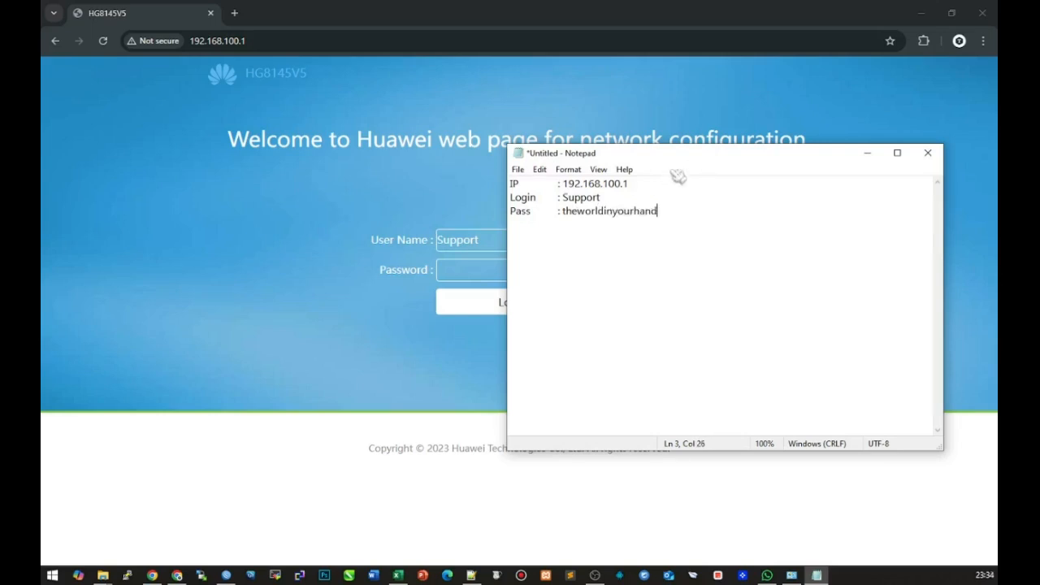
drag(674, 155, 788, 154)
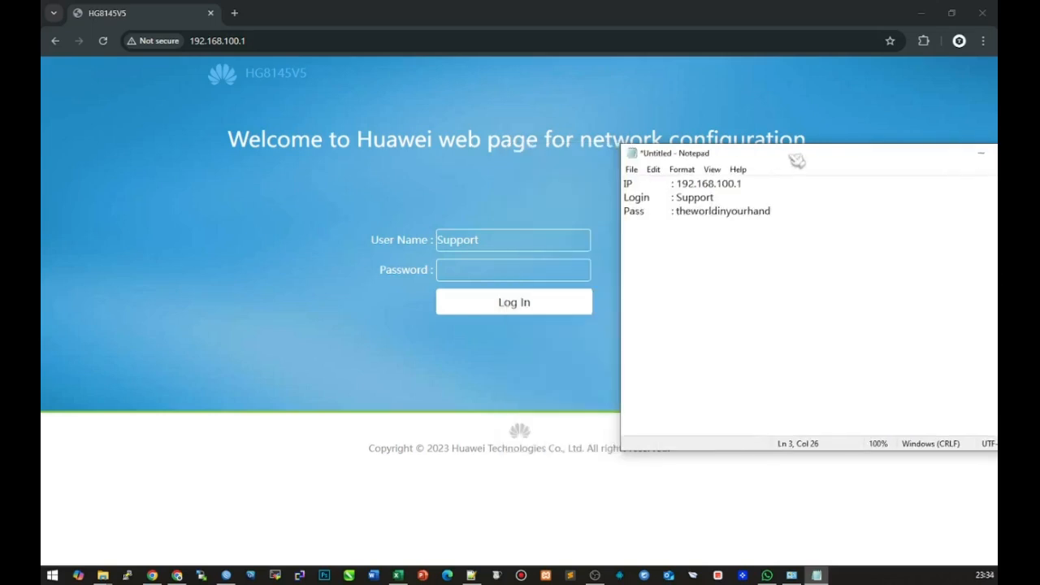
drag(781, 213, 673, 222)
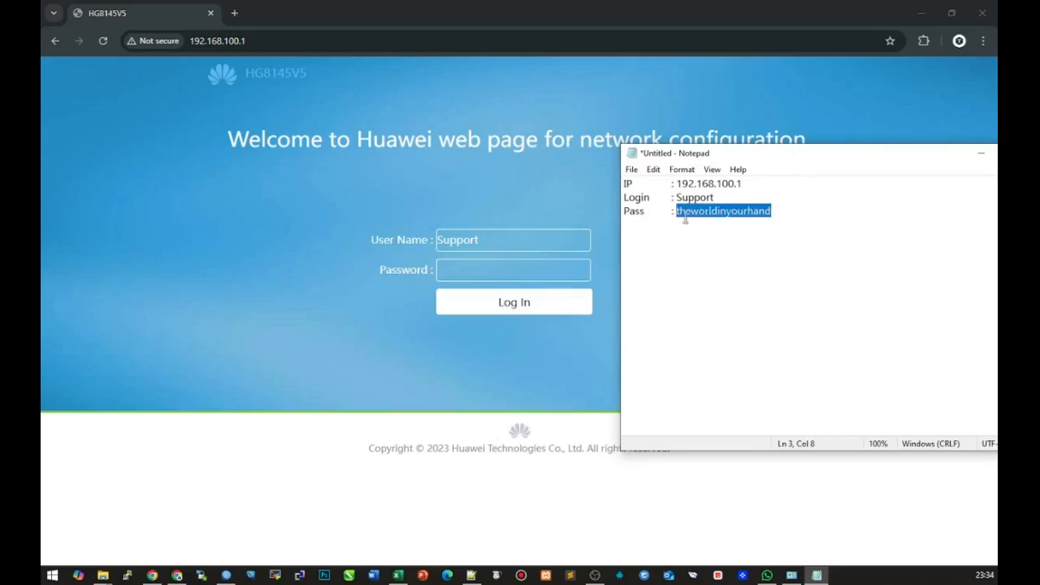
right_click(704, 213)
Copy the noted password, paste it into the router's Password field and log in
click(729, 256)
click(527, 272)
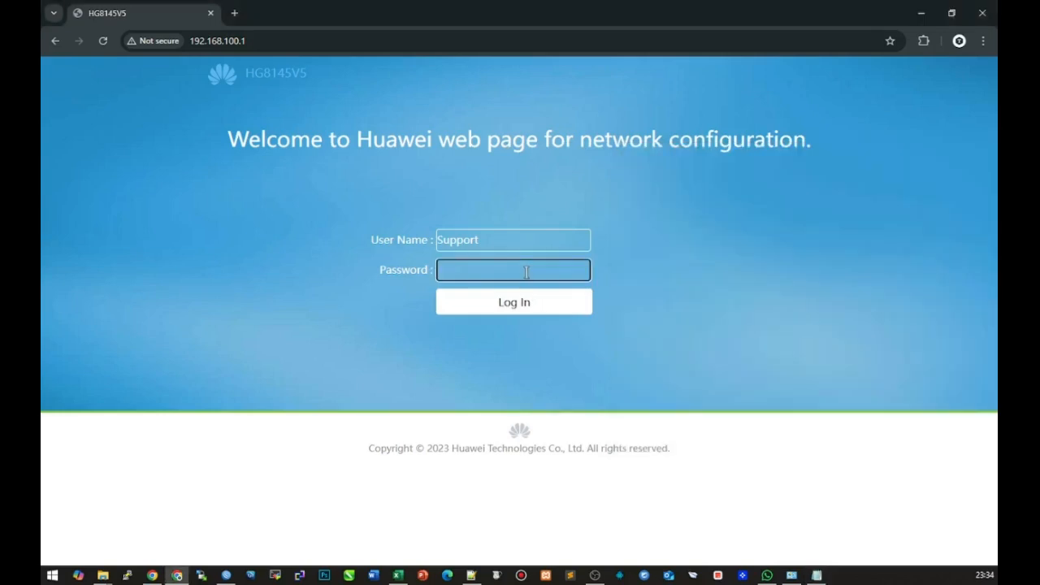
key(ctrl+v)
click(512, 303)
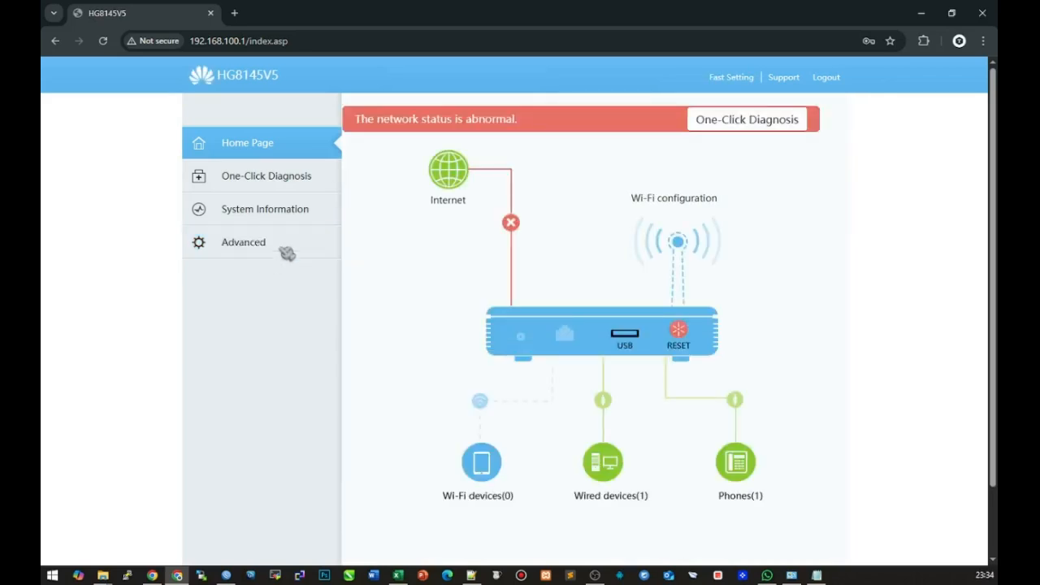
Start a new WAN connection under Advanced, review WAN Mode options, then abandon it
click(290, 250)
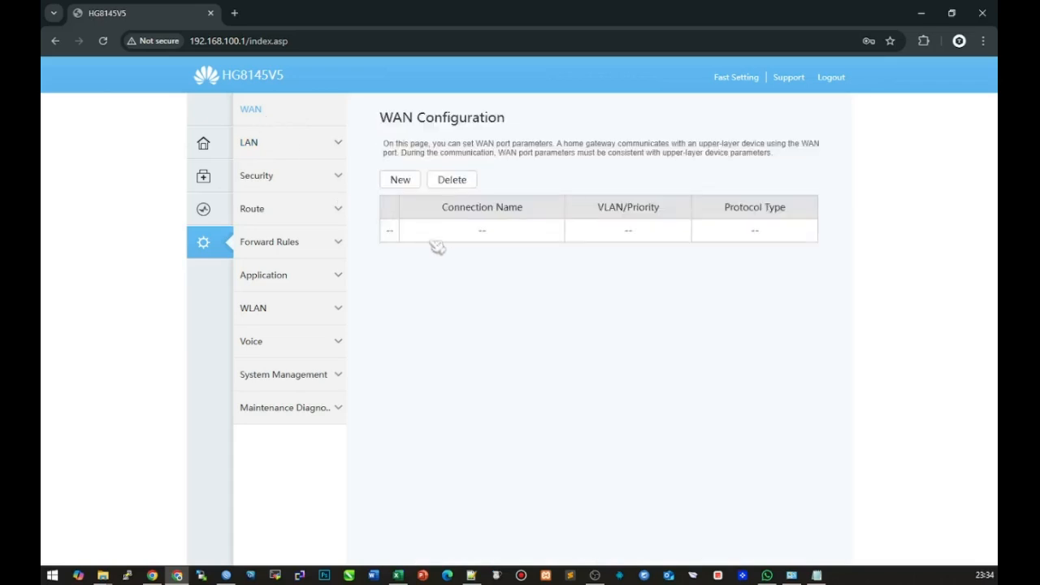
click(401, 180)
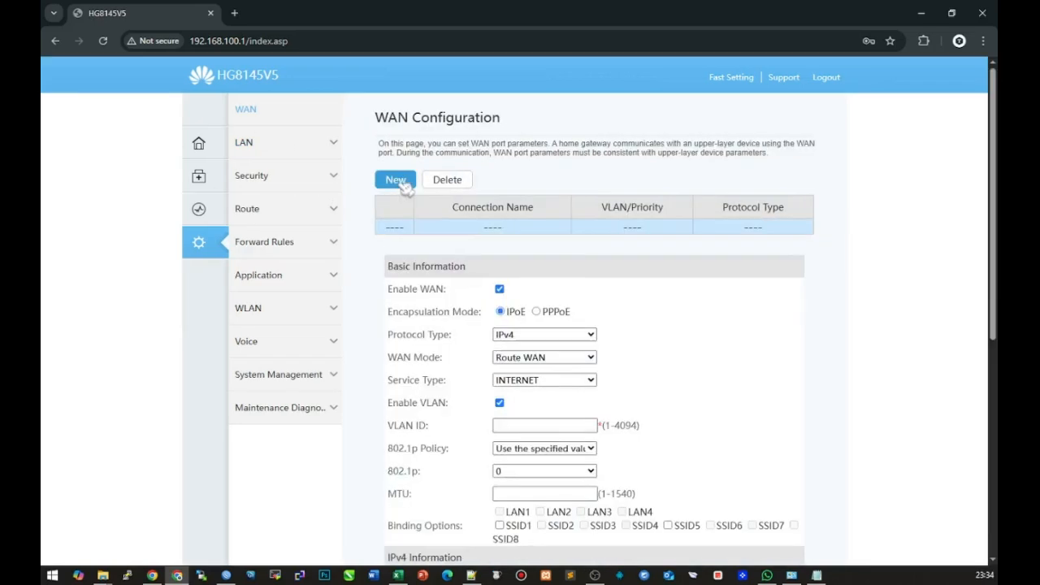
click(553, 357)
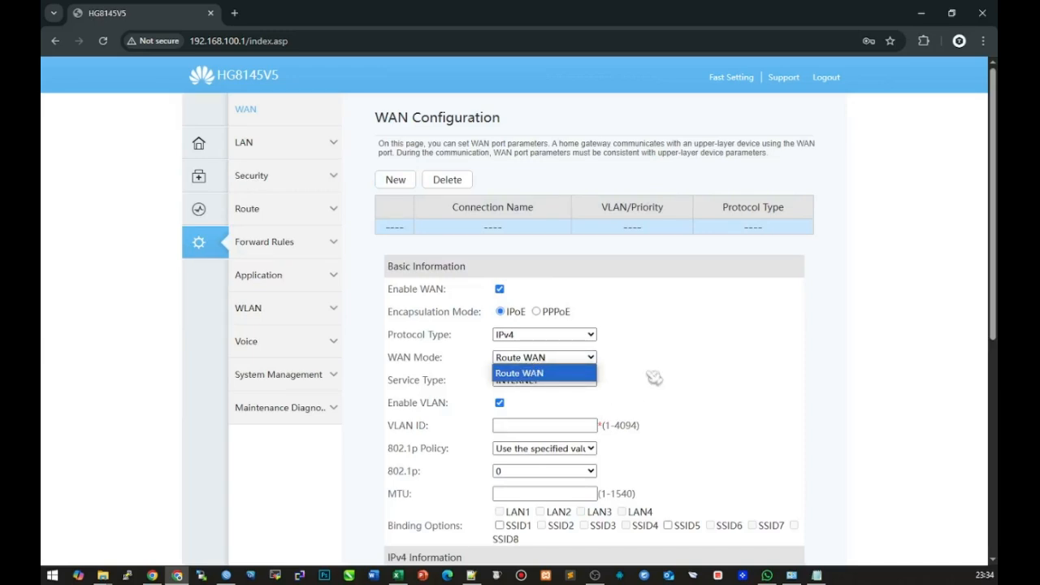
scroll(657, 376, down, 1)
scroll(658, 377, down, 1)
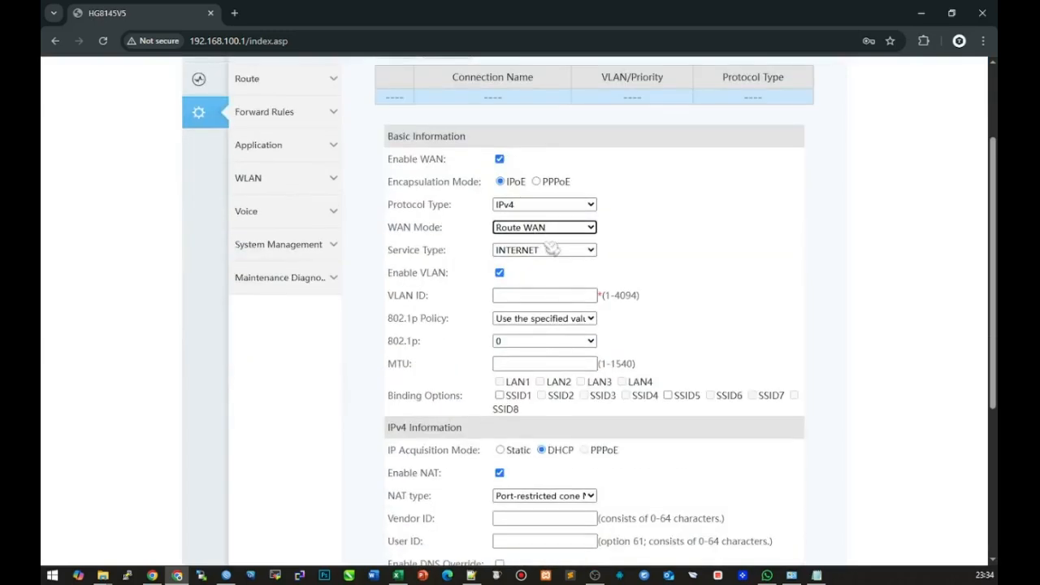
scroll(423, 309, up, 2)
mouse_move(213, 213)
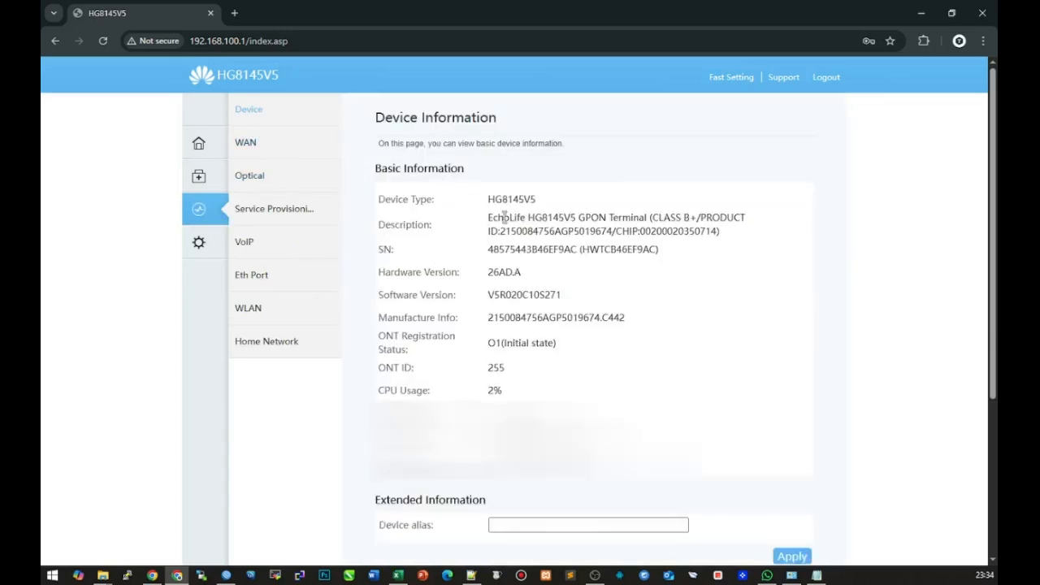
Check GPON in the device description and the empty WAN connection list, then open WAN settings
drag(580, 218, 604, 218)
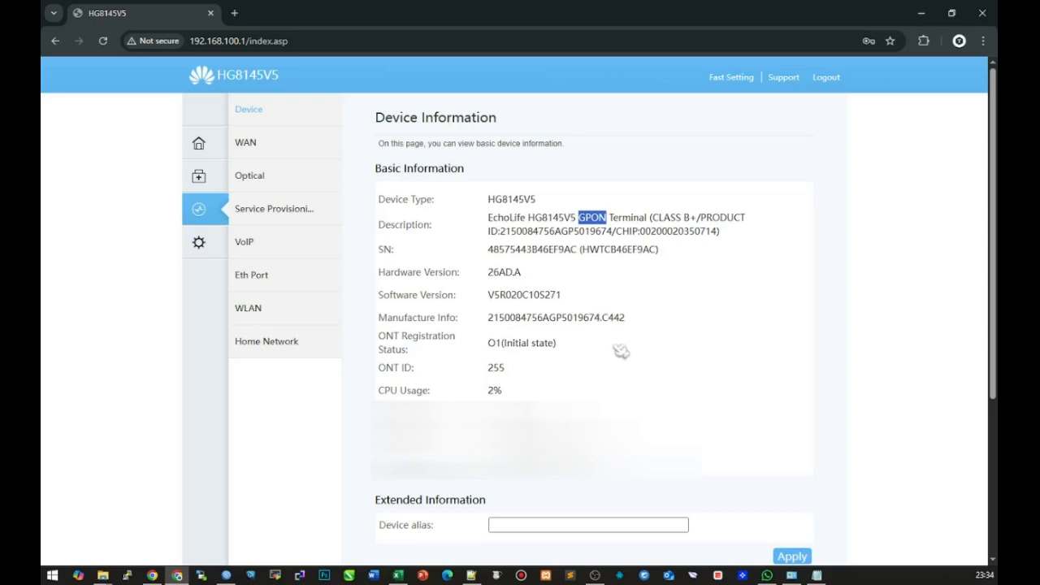
scroll(619, 367, down, 1)
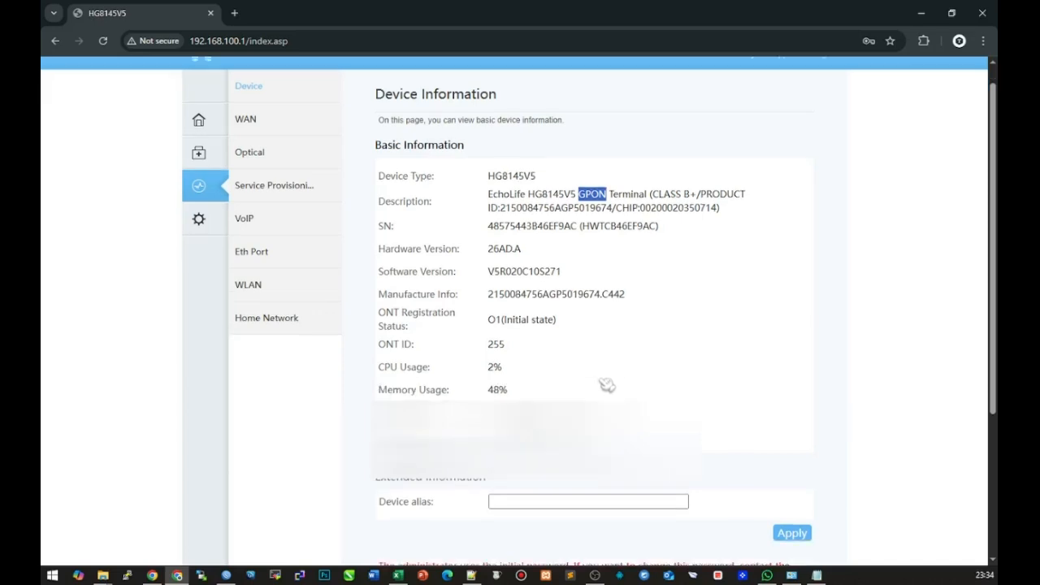
scroll(439, 325, up, 1)
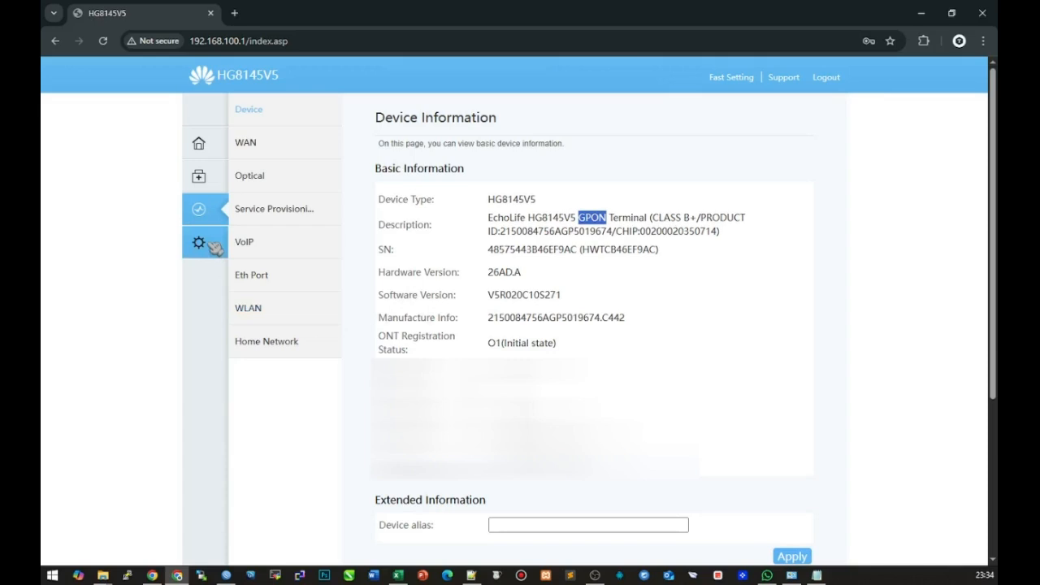
click(249, 146)
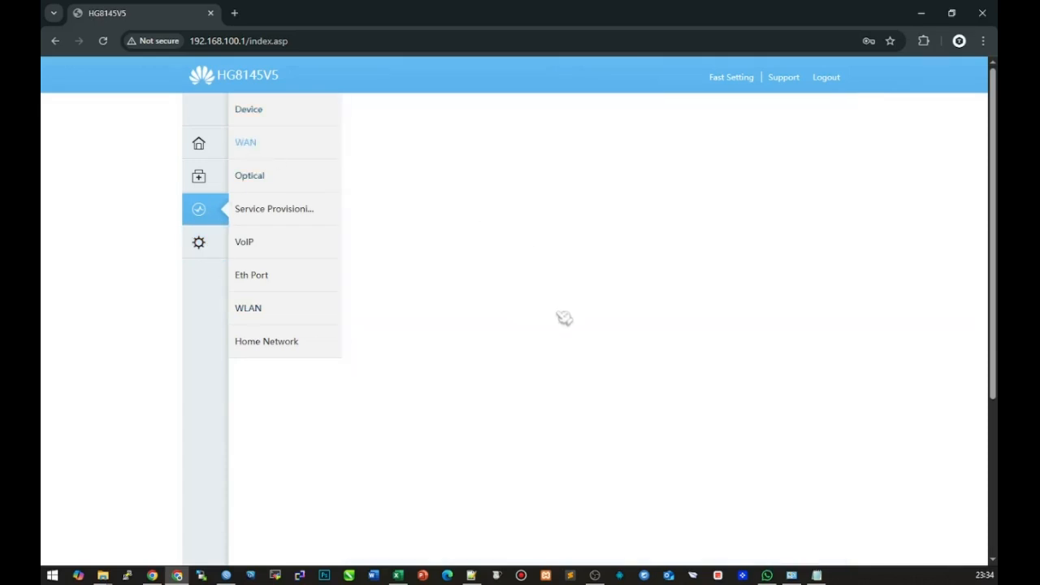
click(214, 241)
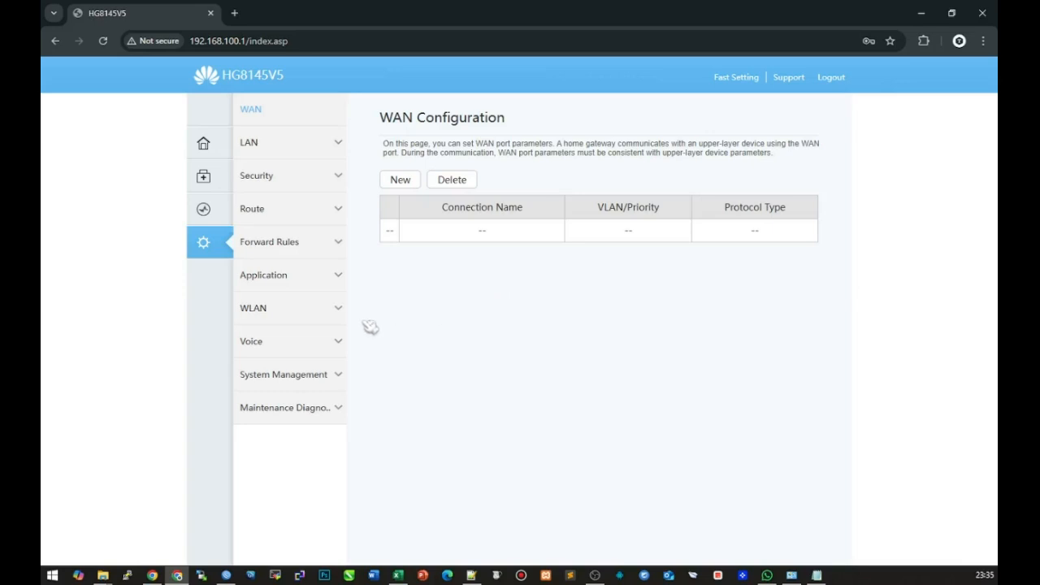
Set the firewall level to Disabled and confirm
click(276, 185)
click(561, 204)
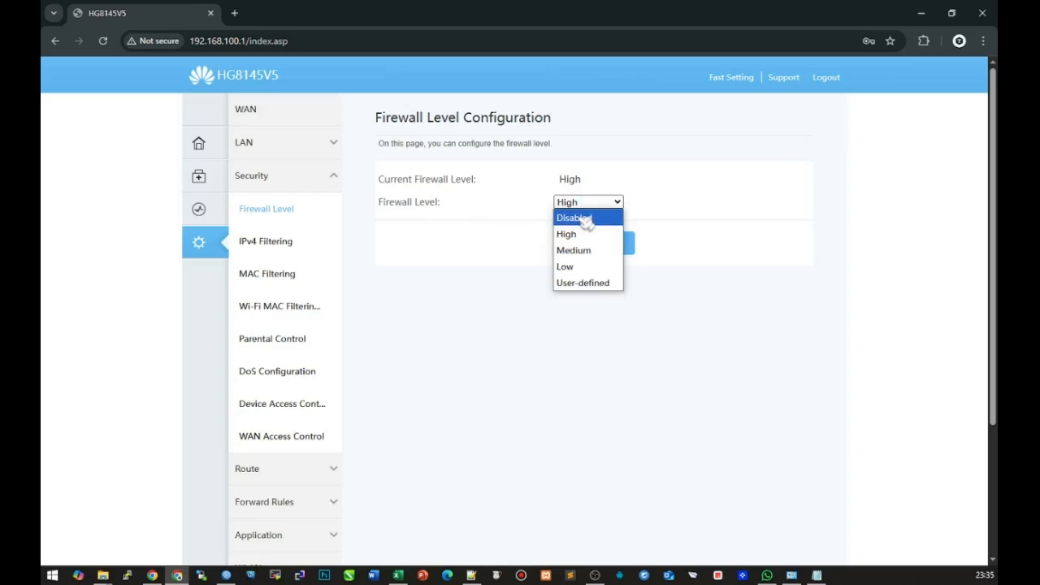
click(586, 220)
click(596, 242)
click(578, 164)
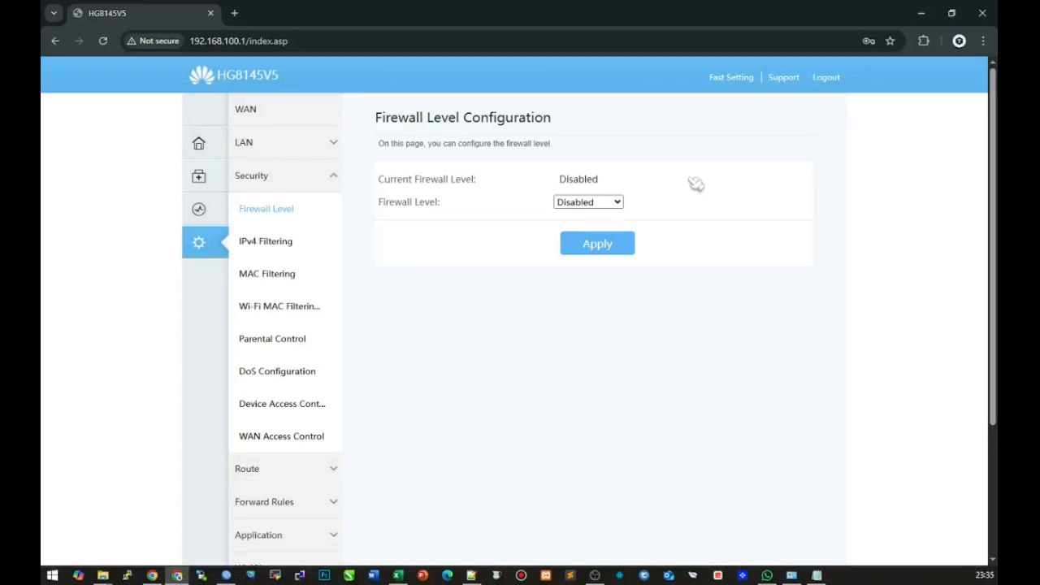
Open the Configuration File Management page under Maintenance Diagnosis
scroll(244, 452, down, 3)
click(279, 488)
scroll(280, 494, down, 3)
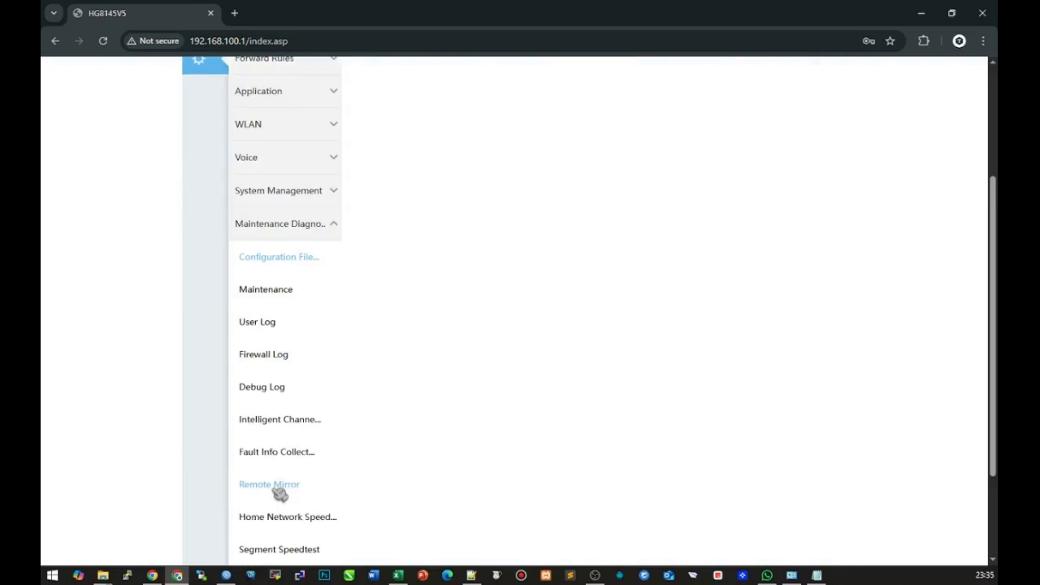
scroll(273, 434, up, 1)
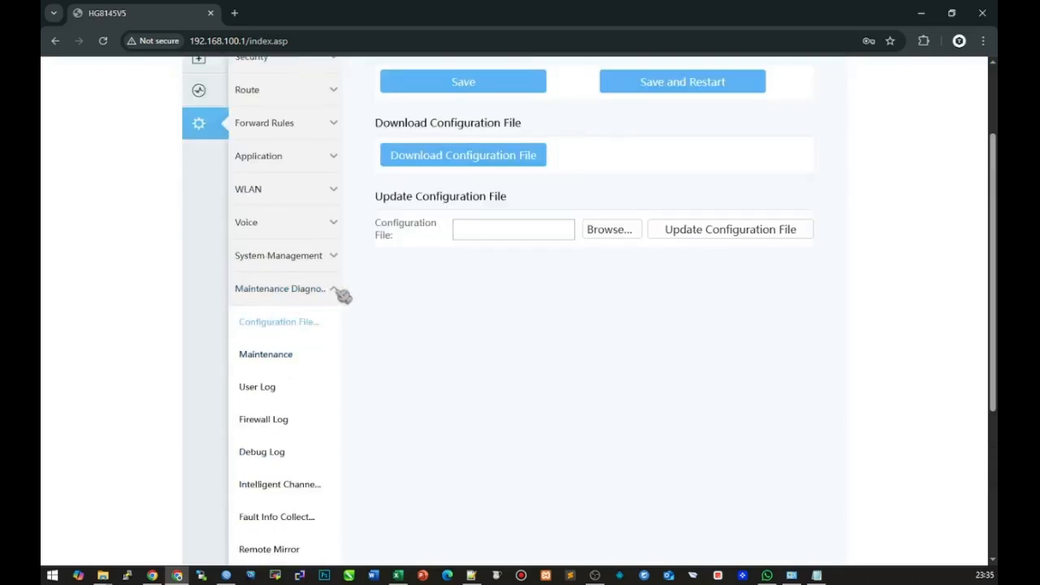
scroll(374, 350, up, 2)
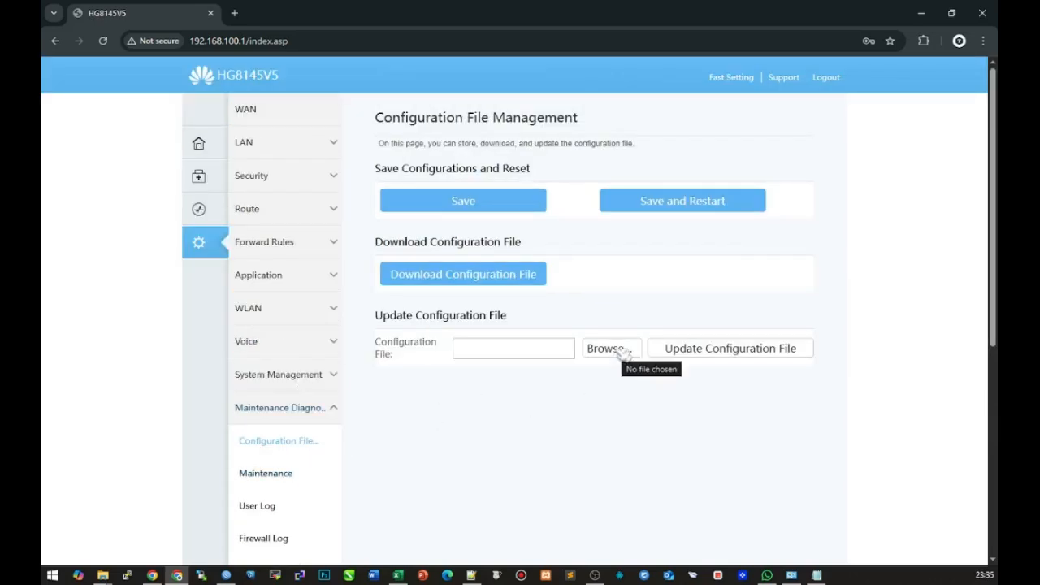
mouse_move(103, 575)
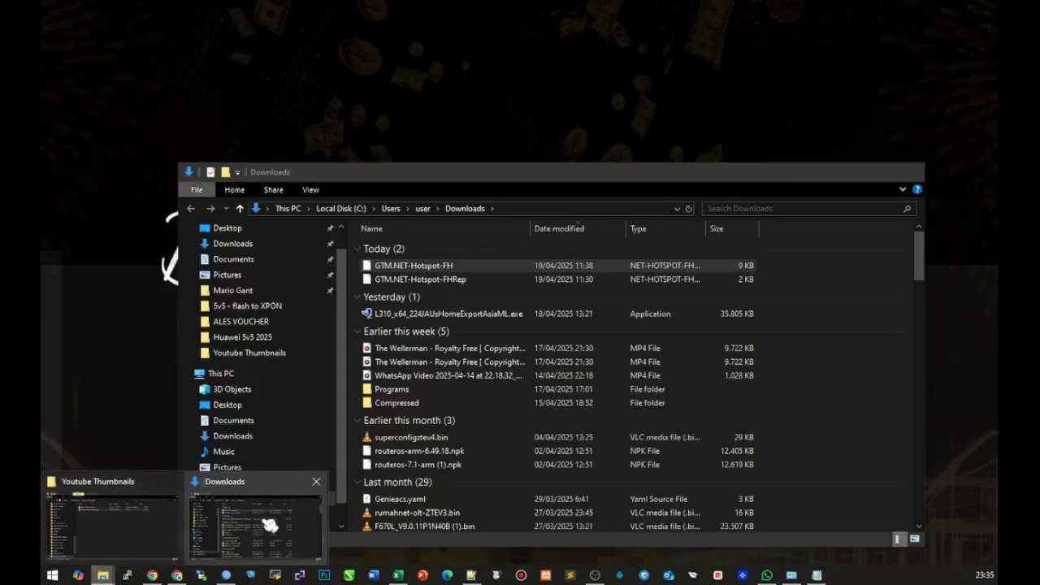
Go to the Huawei 5v5 2025 folder and copy Bridge + VLAN.xml
click(268, 526)
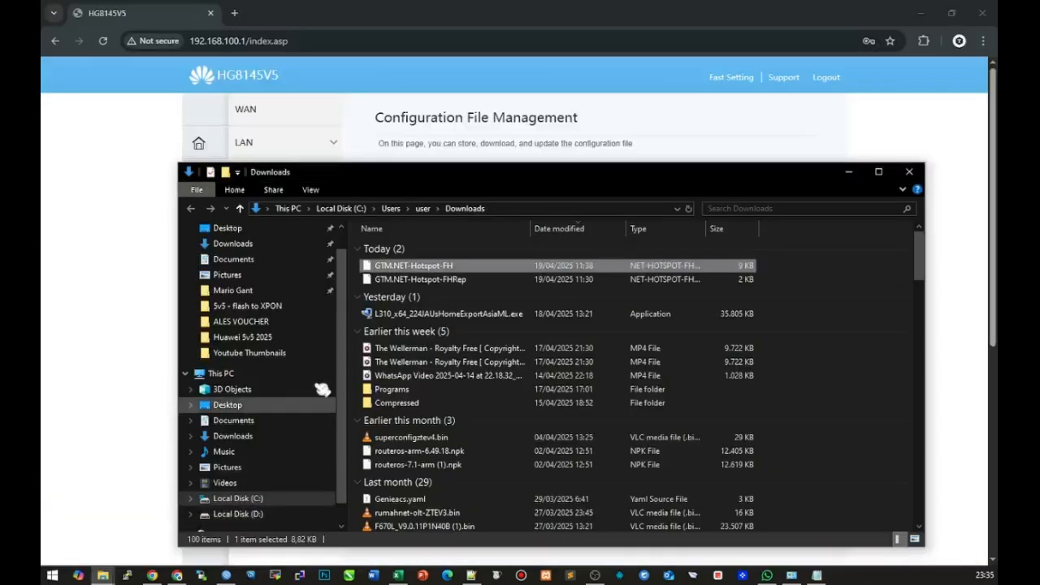
scroll(252, 318, up, 1)
click(244, 332)
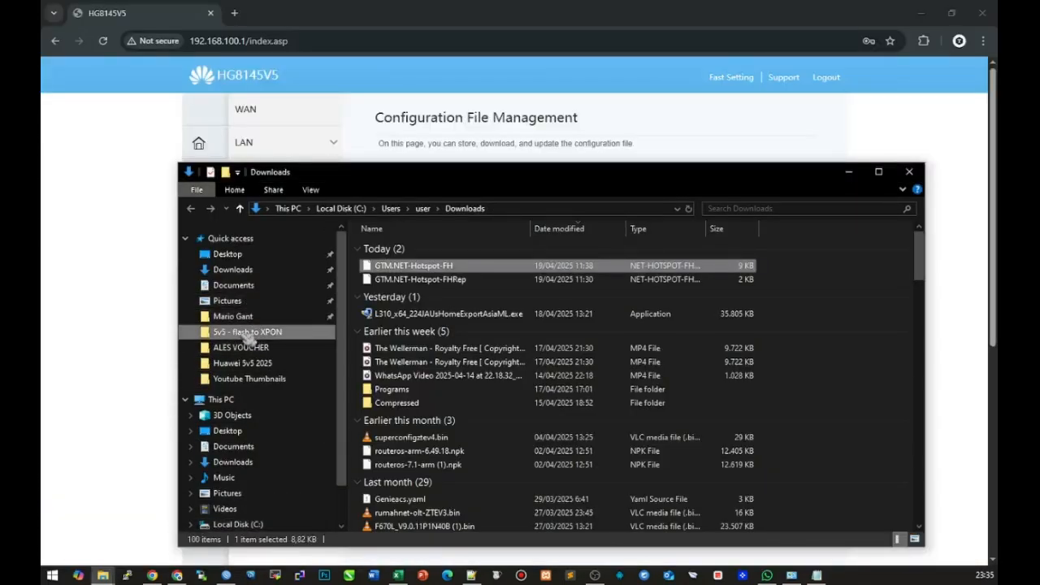
click(451, 210)
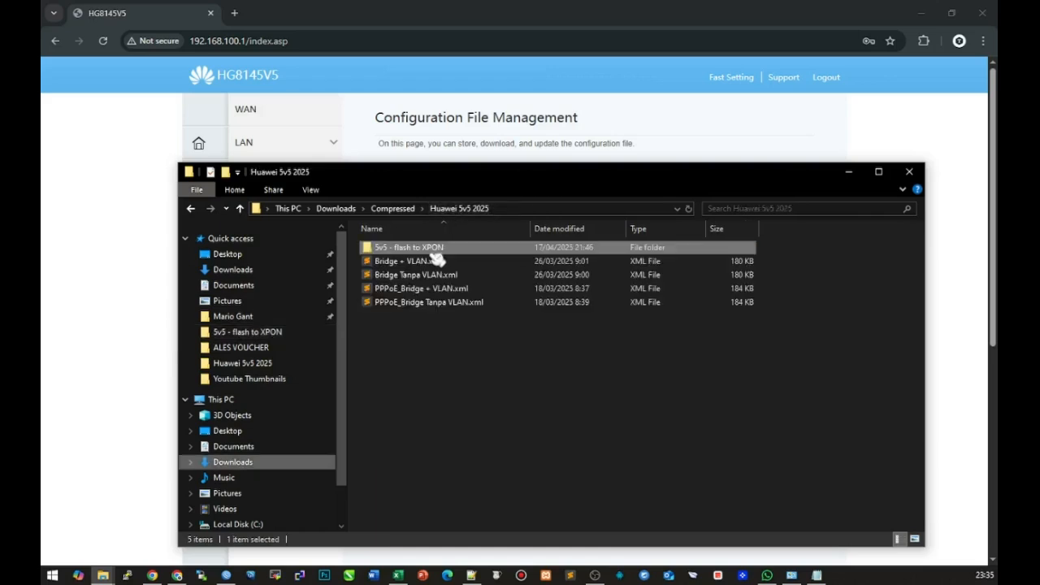
click(441, 262)
mouse_move(441, 263)
mouse_down()
mouse_move(443, 326)
mouse_move(448, 250)
mouse_up()
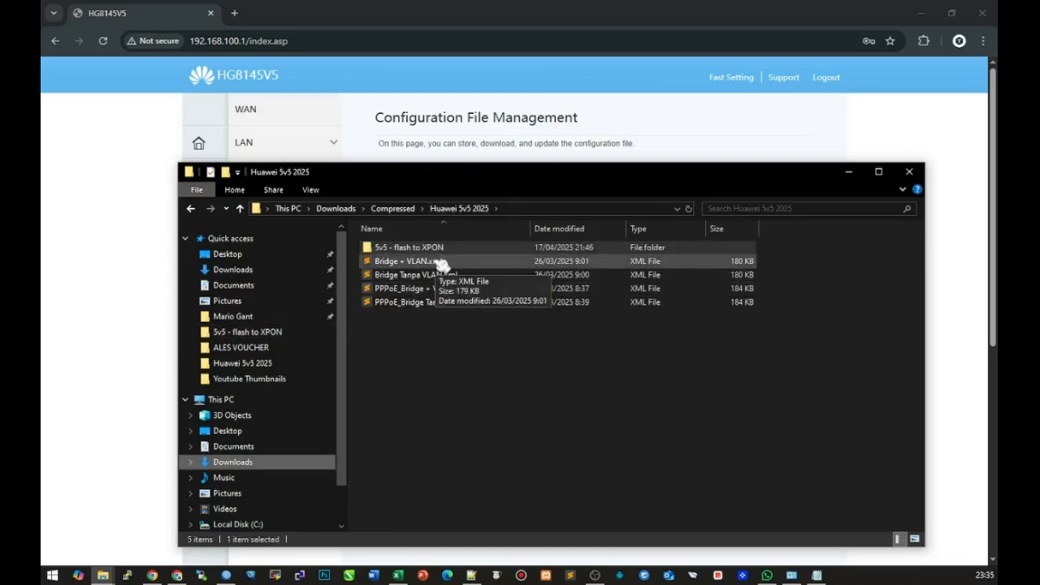
click(442, 263)
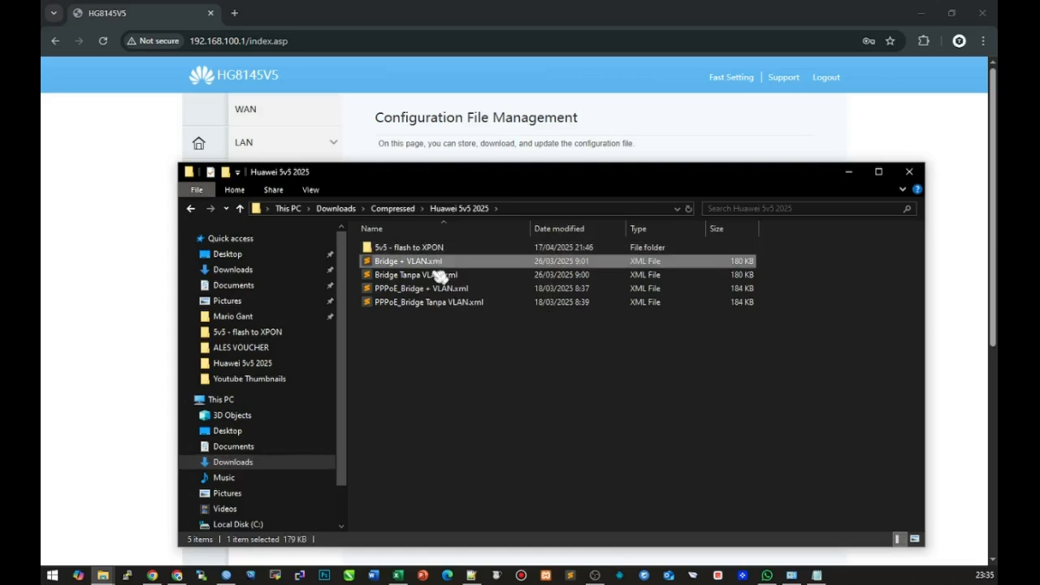
click(448, 367)
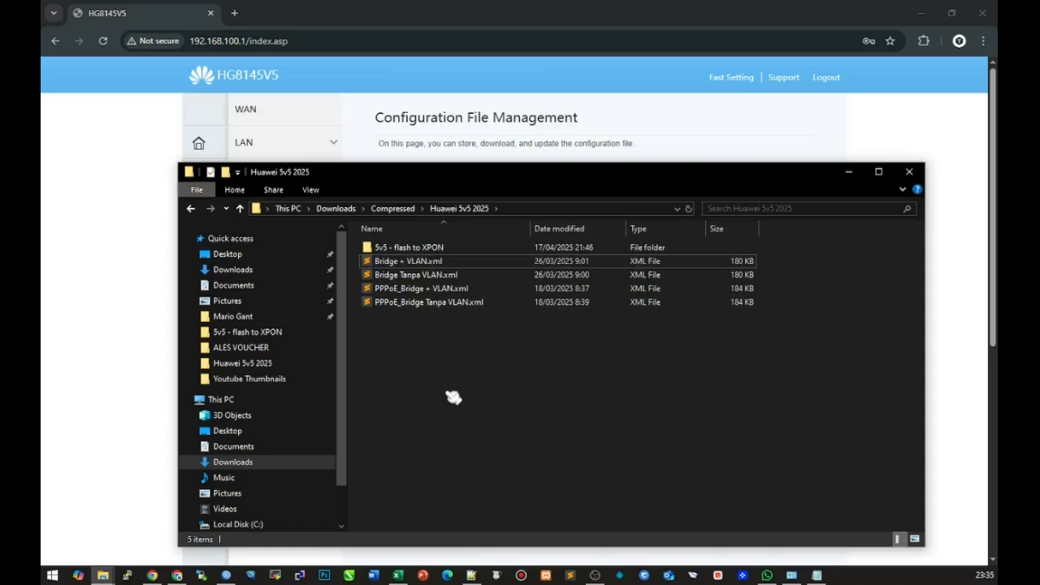
Create a Tutor Bridge folder, paste the XML copy into it and open it for editing
key(ctrl+shift+n)
text(Tu)
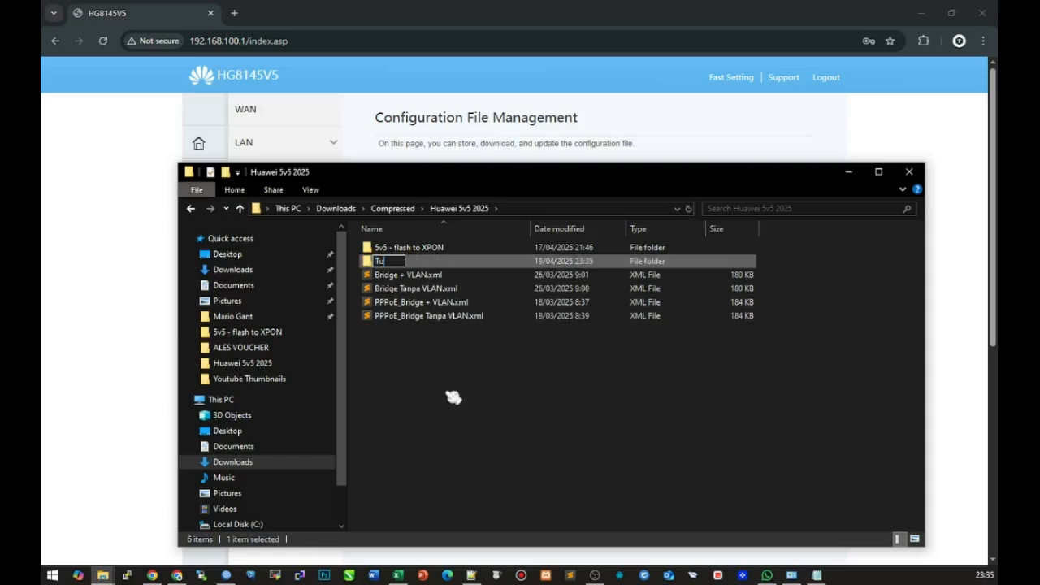
text(tor Bridge)
key(Return)
key(Return)
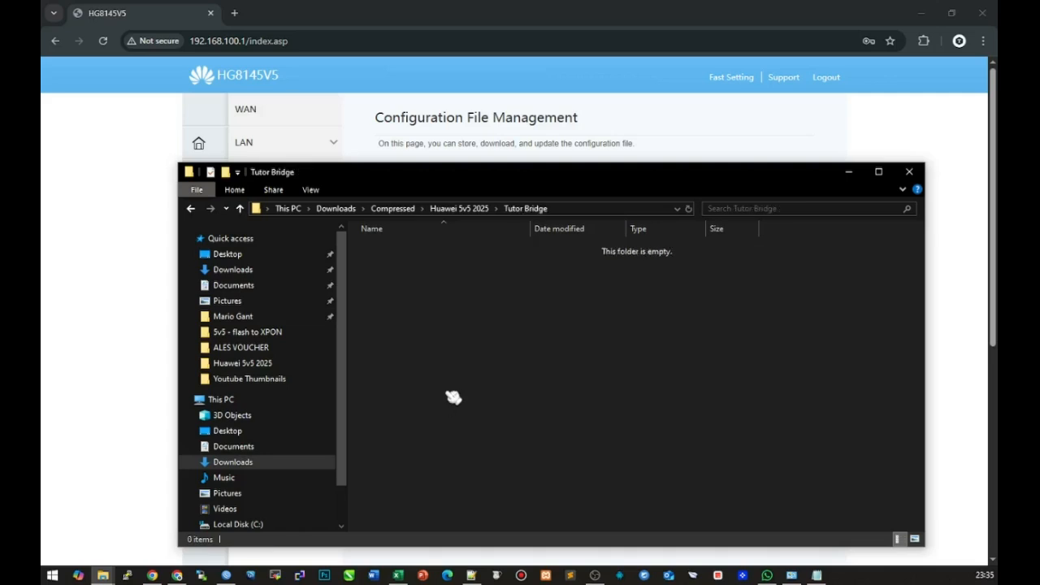
key(ctrl+v)
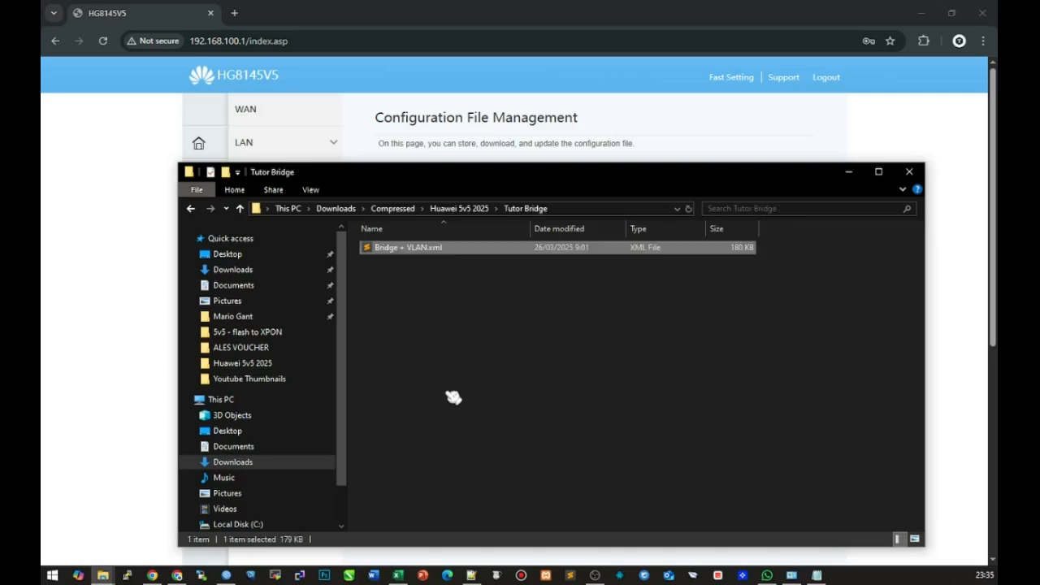
right_click(408, 252)
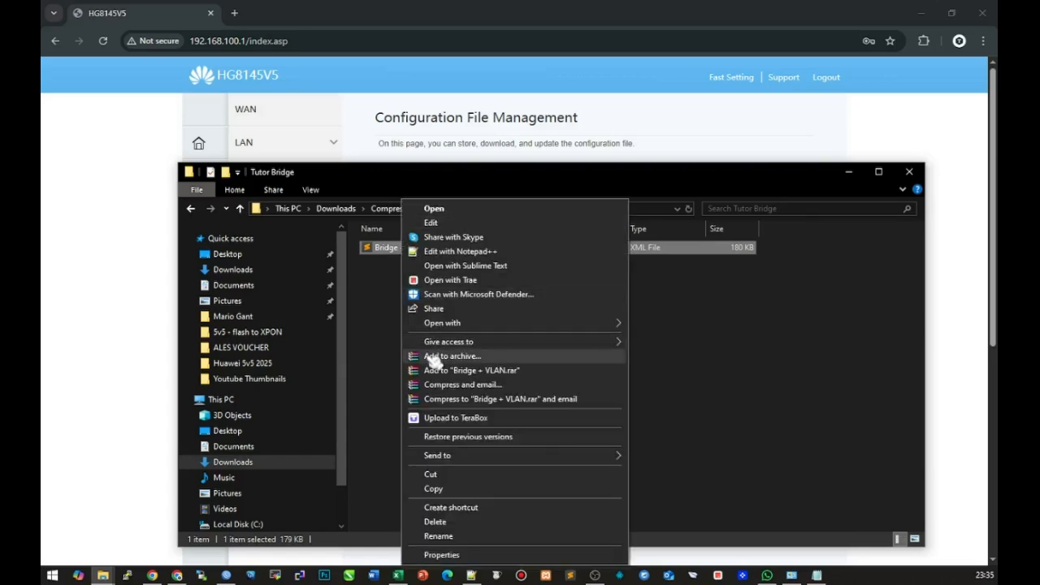
click(388, 253)
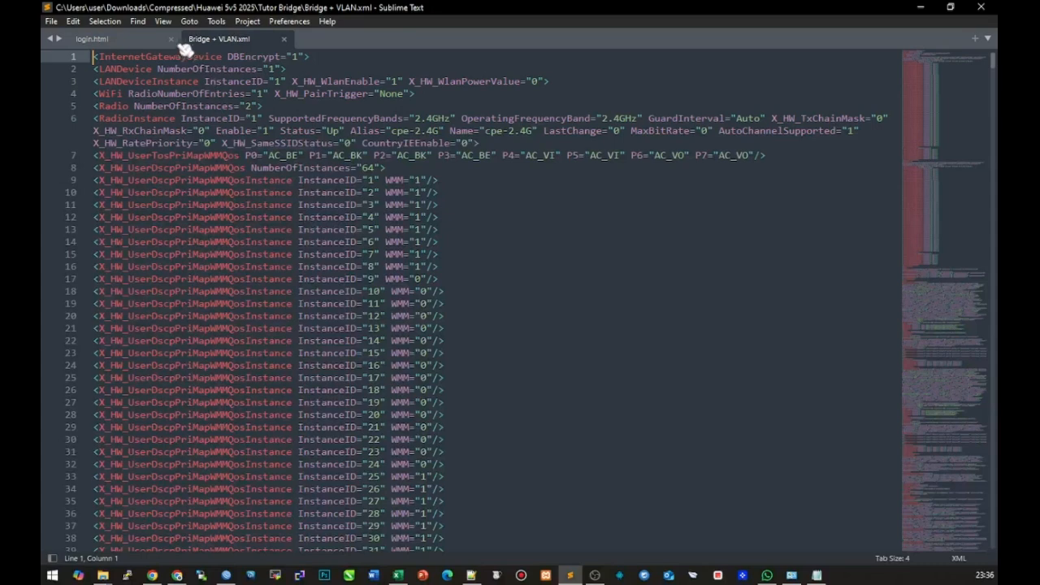
Search the XML for 'bridge' and select X_HW_VLAN="100" on the bridged WAN connection
click(192, 39)
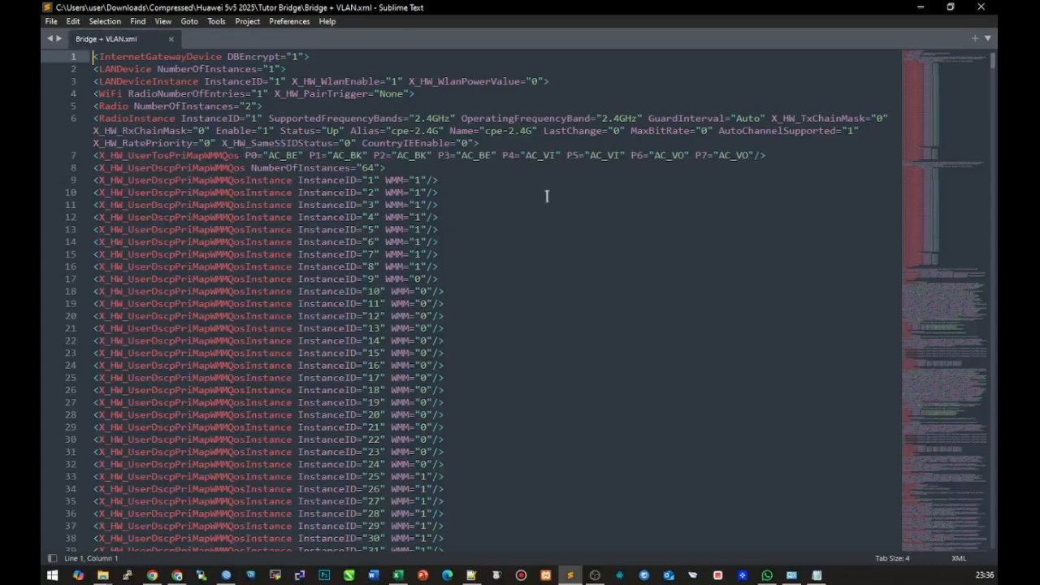
key(ctrl+f)
text(caton)
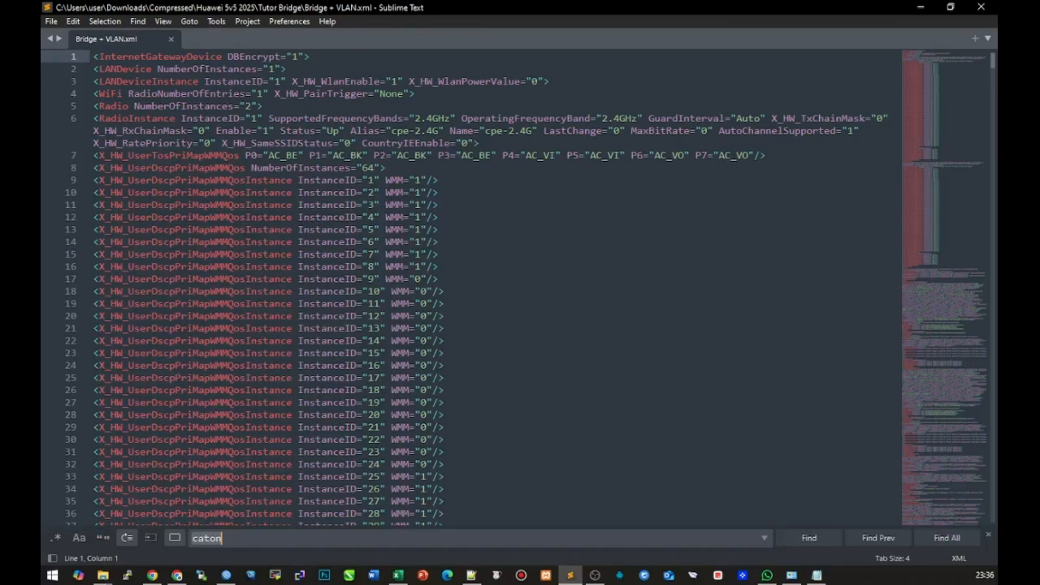
text(brid)
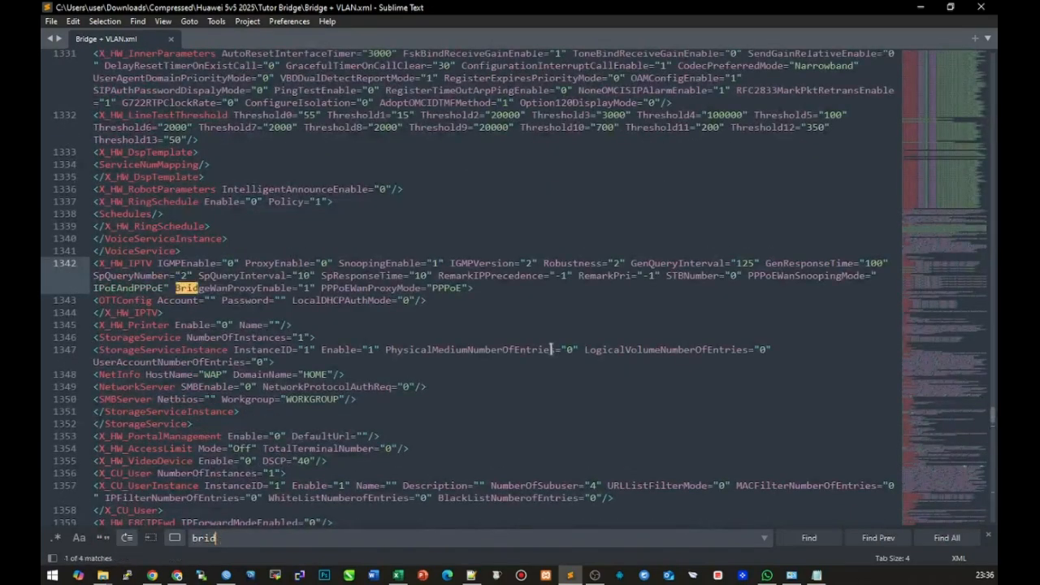
text(ge)
click(227, 289)
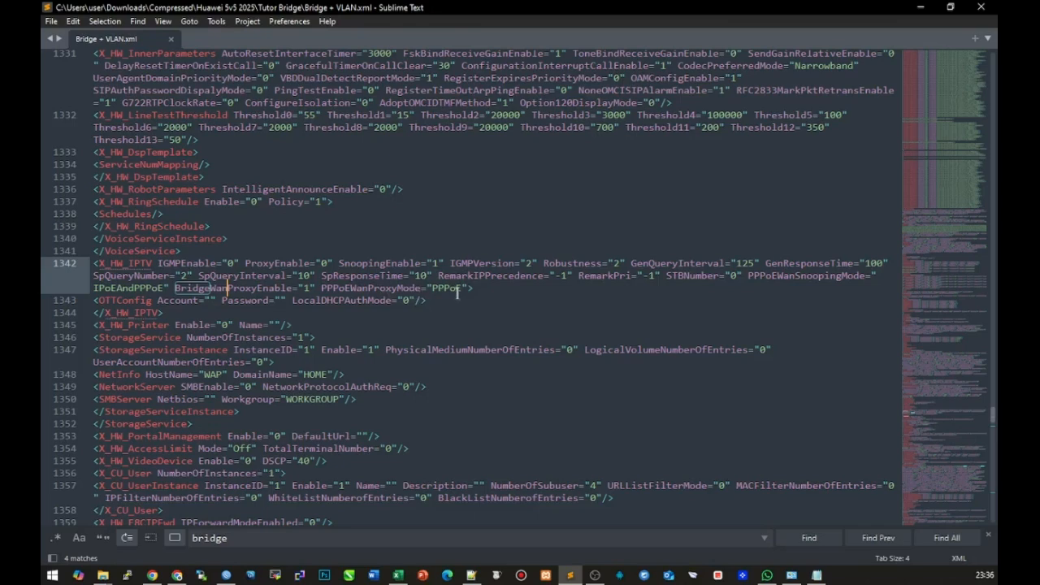
click(303, 538)
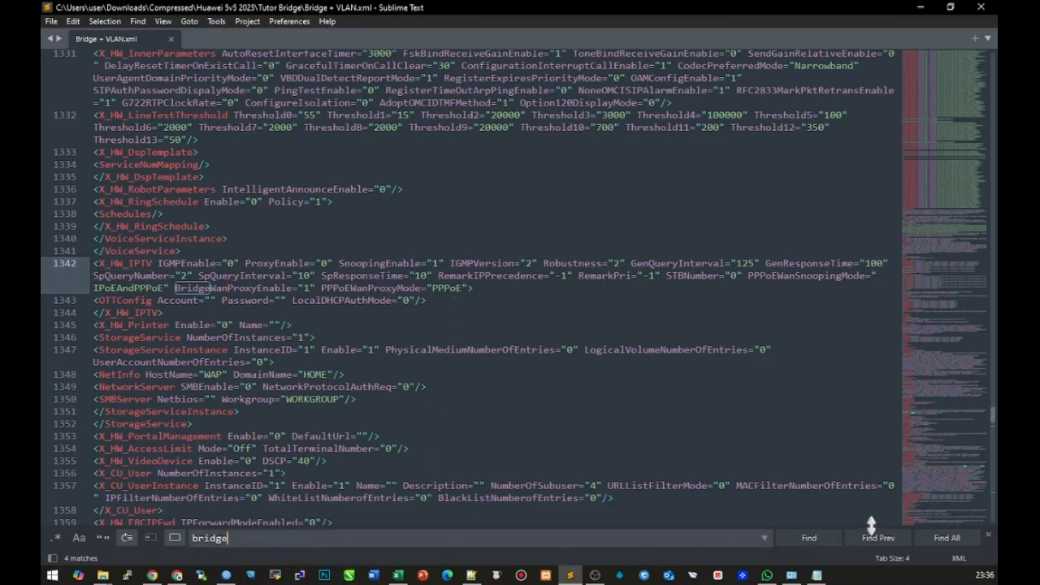
click(813, 539)
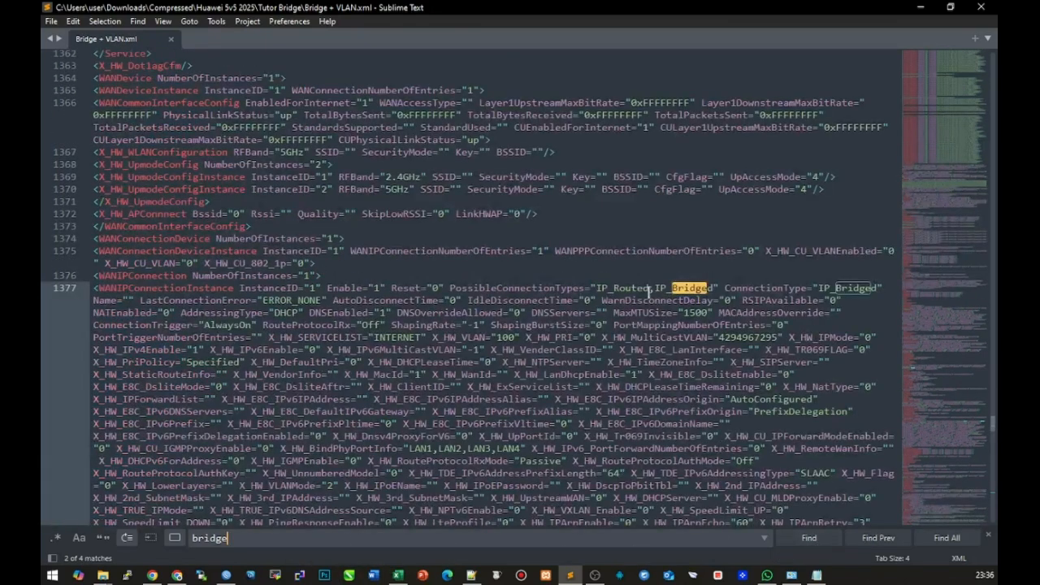
drag(92, 288, 232, 288)
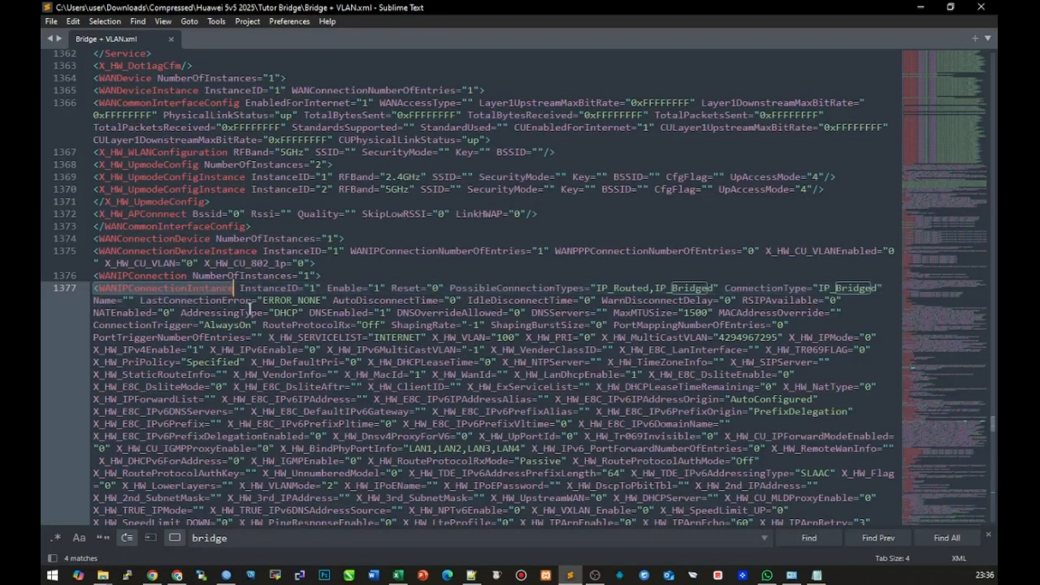
click(701, 288)
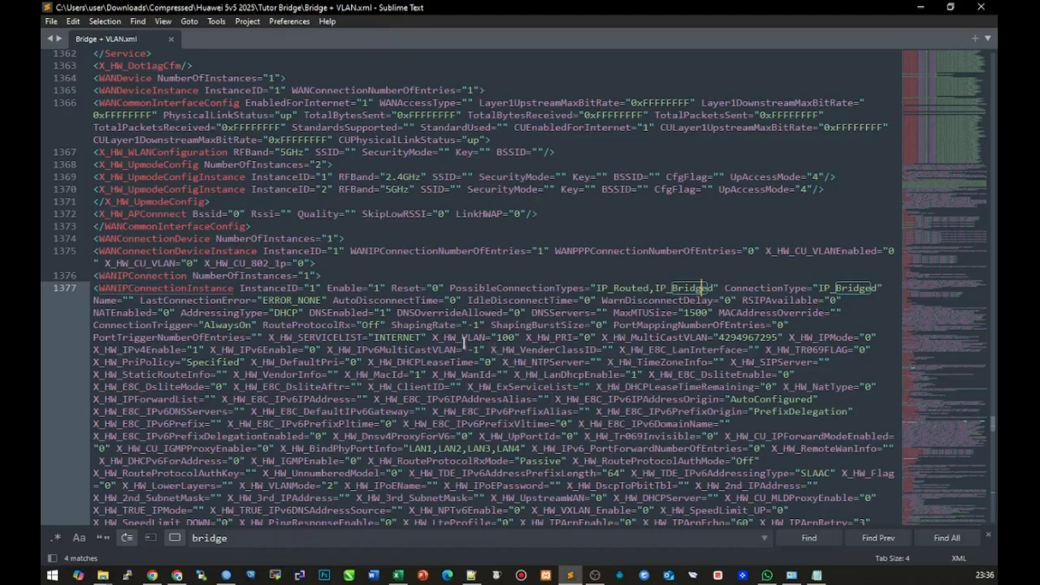
drag(432, 336, 518, 338)
Change the bridged connection's X_HW_VLAN value from 100 to 200
key(Right)
key(BackSpace)
text(2)
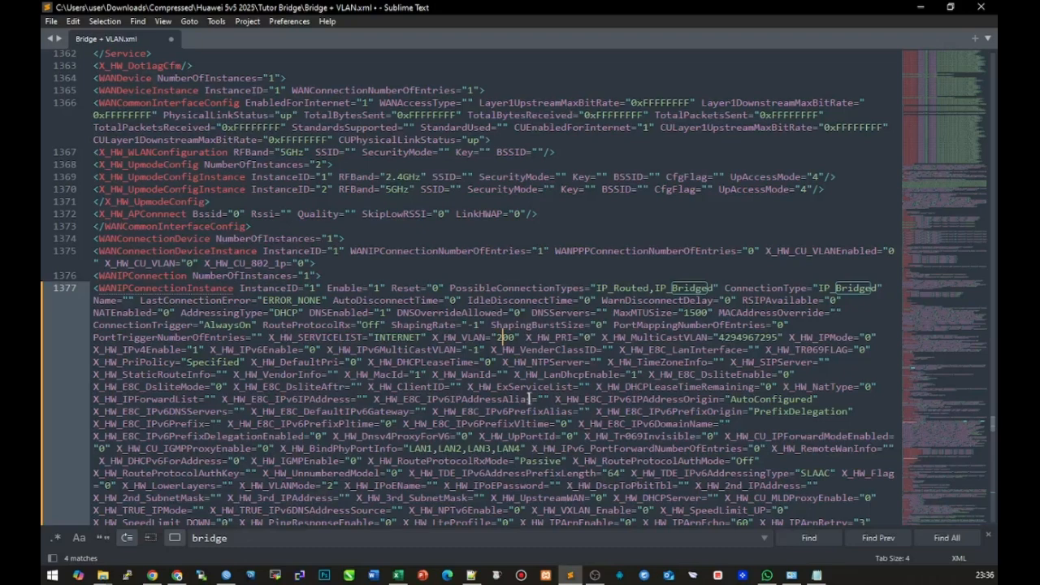
scroll(585, 278, down, 2)
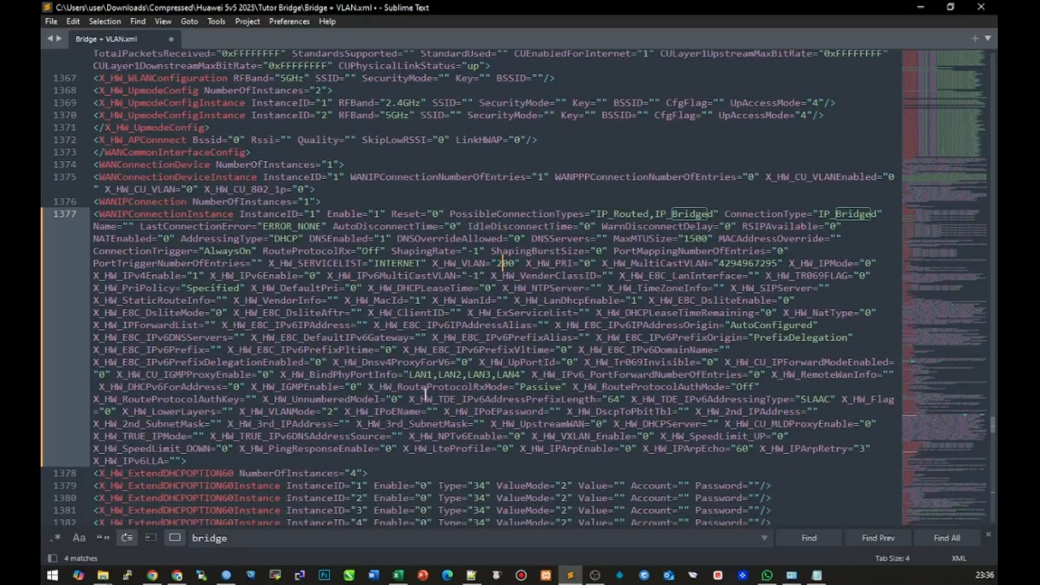
Append SSID1 after LAN4 in X_HW_BindPhyPortInfo and save Bridge + VLAN.xml
drag(280, 375, 400, 376)
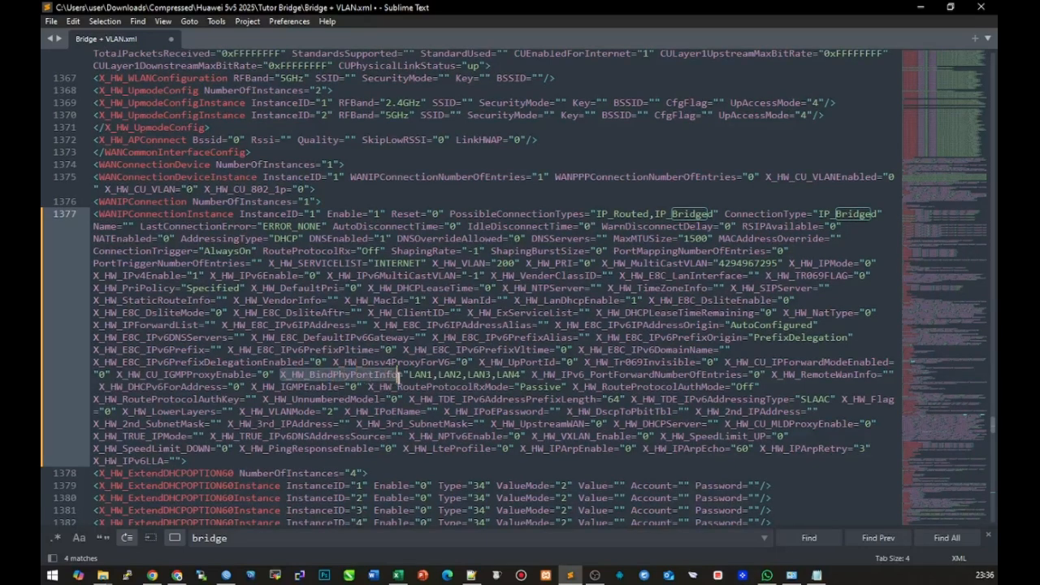
click(432, 375)
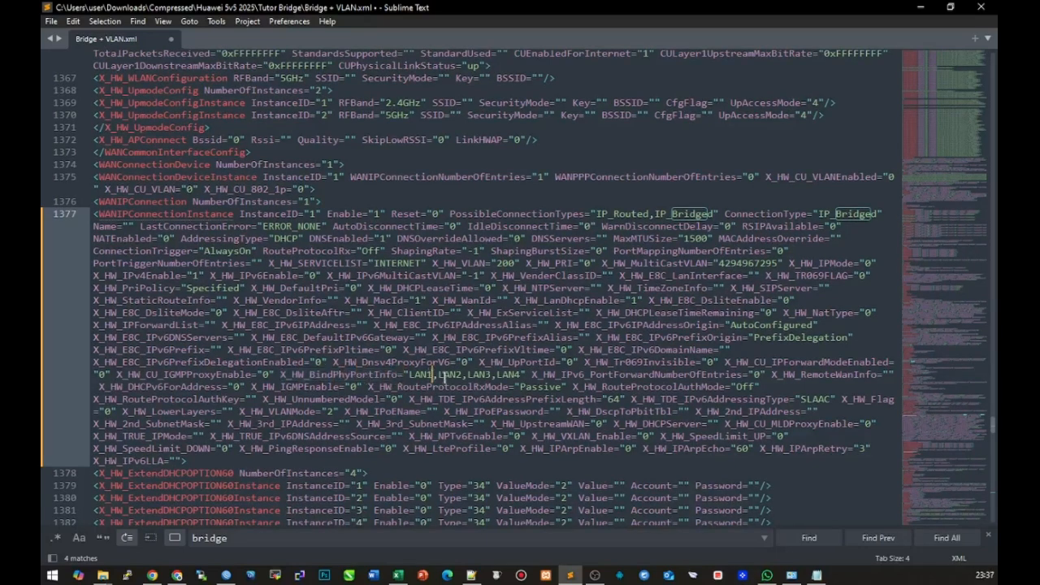
click(523, 375)
text(,SS)
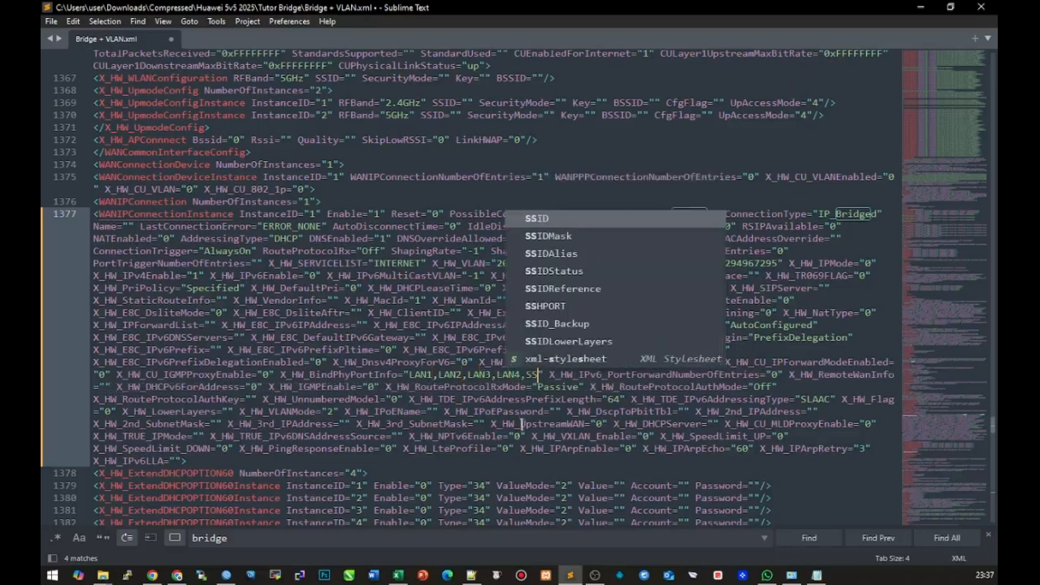
text(ID)
key(Escape)
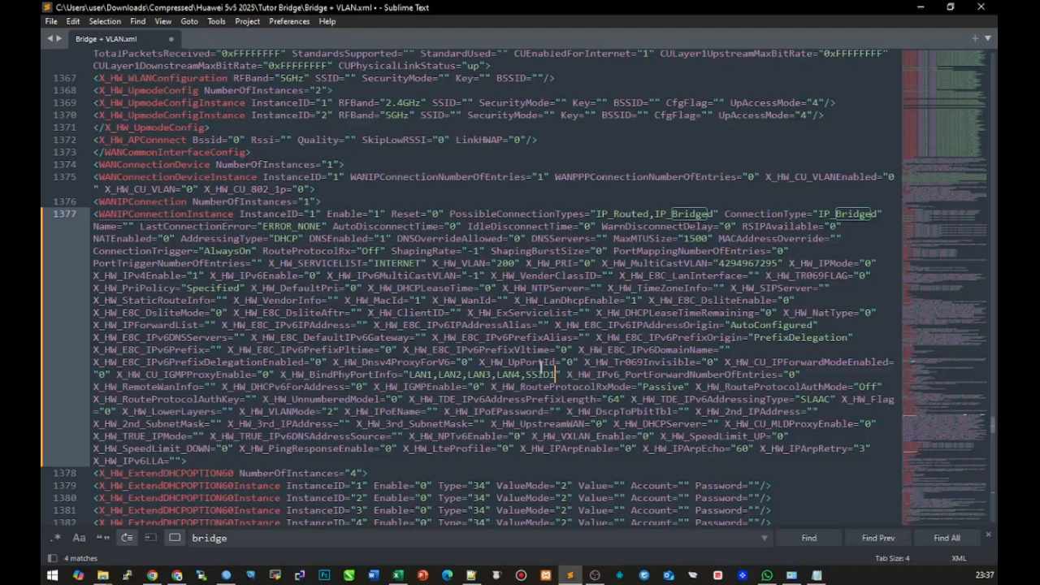
key(ctrl+s)
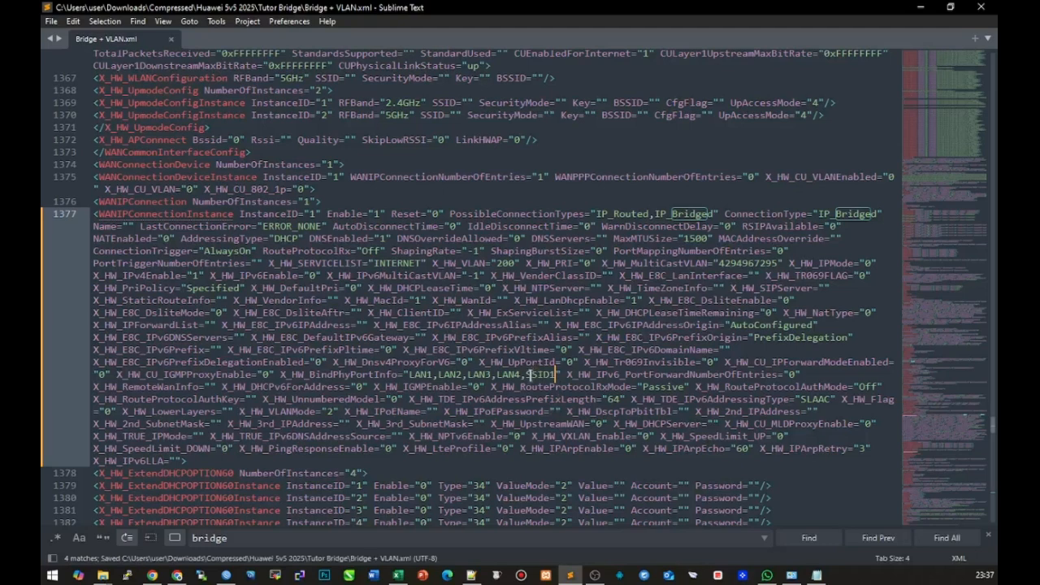
scroll(530, 375, down, 3)
scroll(530, 374, up, 2)
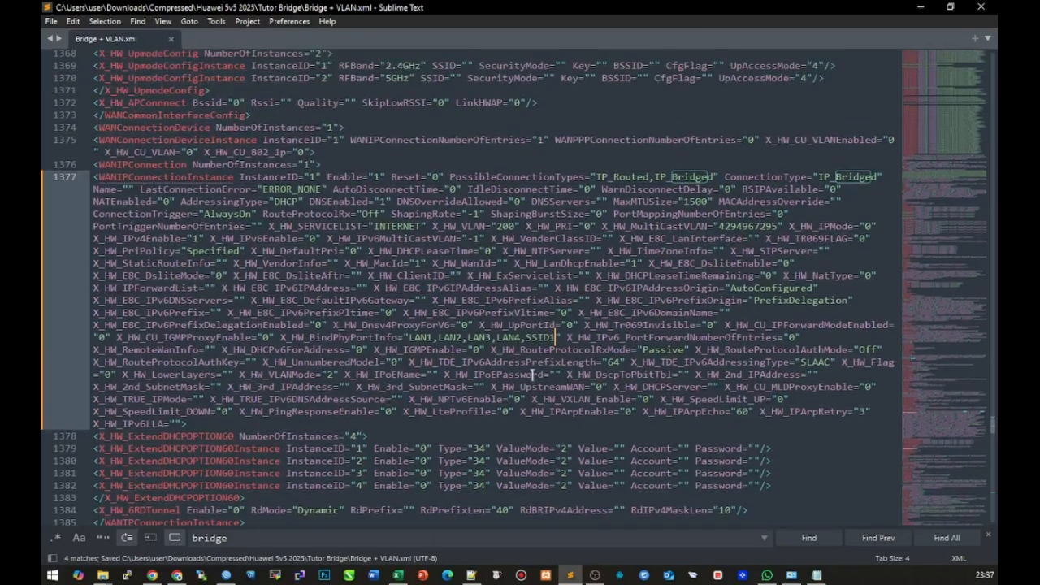
scroll(534, 375, down, 1)
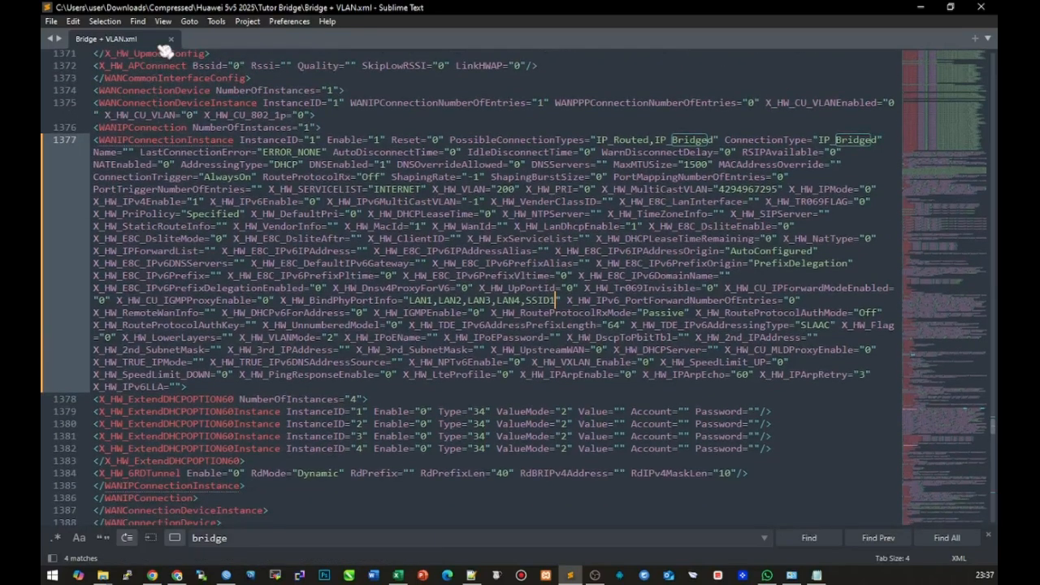
Copy the Tutor Bridge folder path from the Explorer address bar, then bring the router's configuration page forward
click(981, 6)
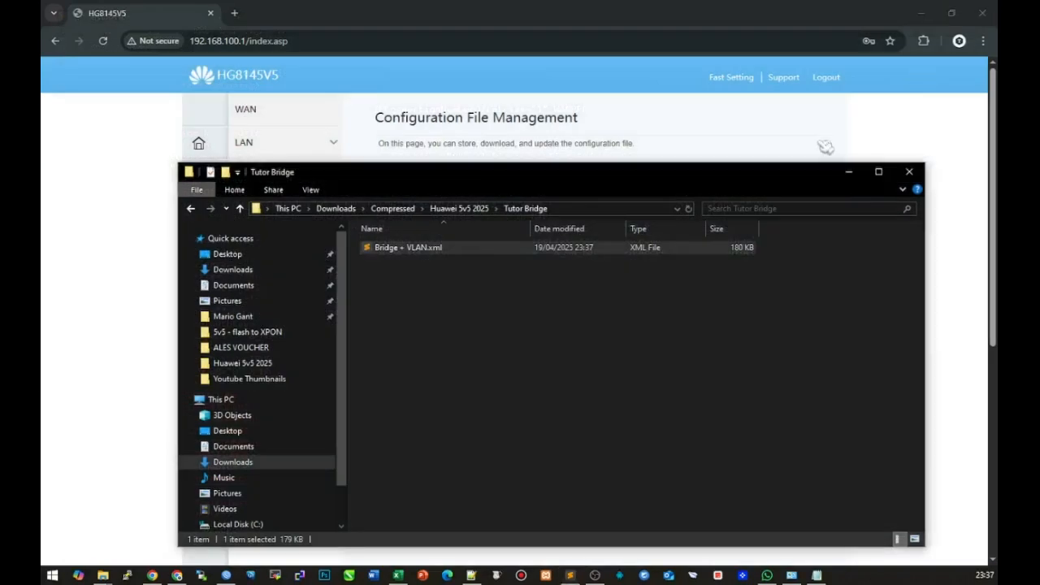
drag(501, 181, 504, 369)
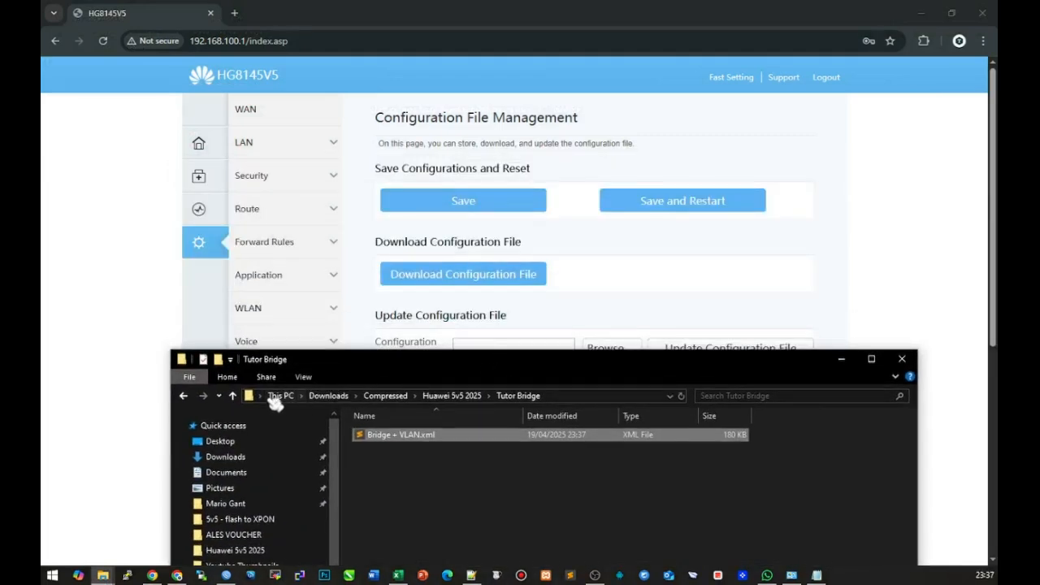
click(260, 398)
right_click(293, 399)
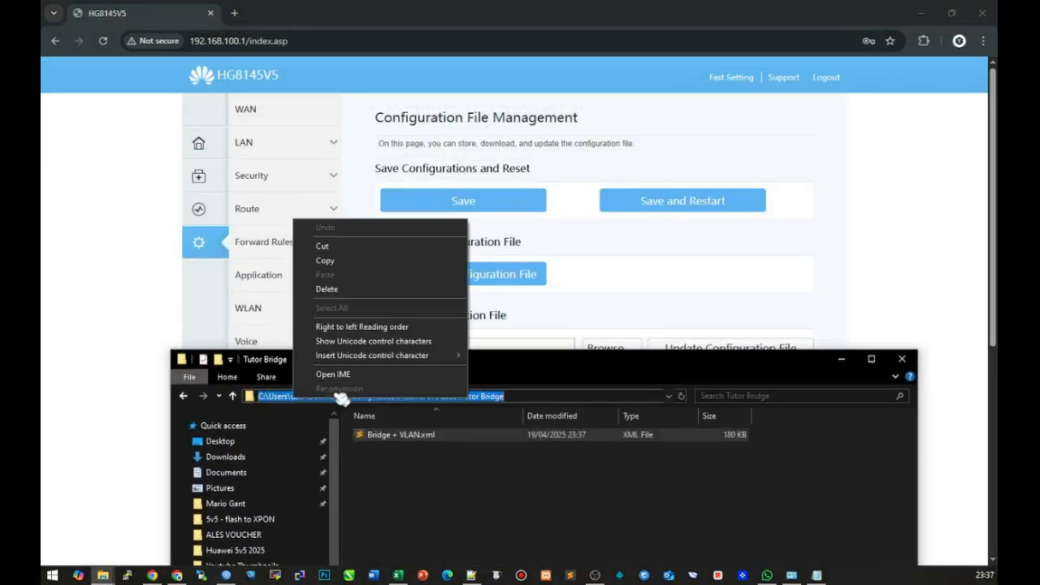
click(346, 267)
click(622, 315)
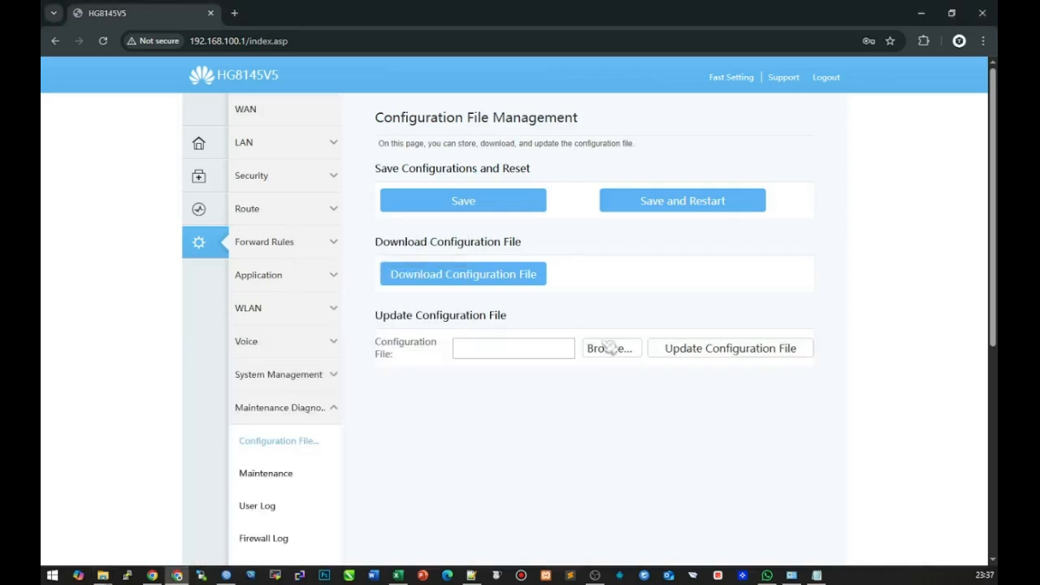
In the upload file picker, navigate to the Tutor Bridge folder by appending \Tutor Bridge to the path
click(619, 351)
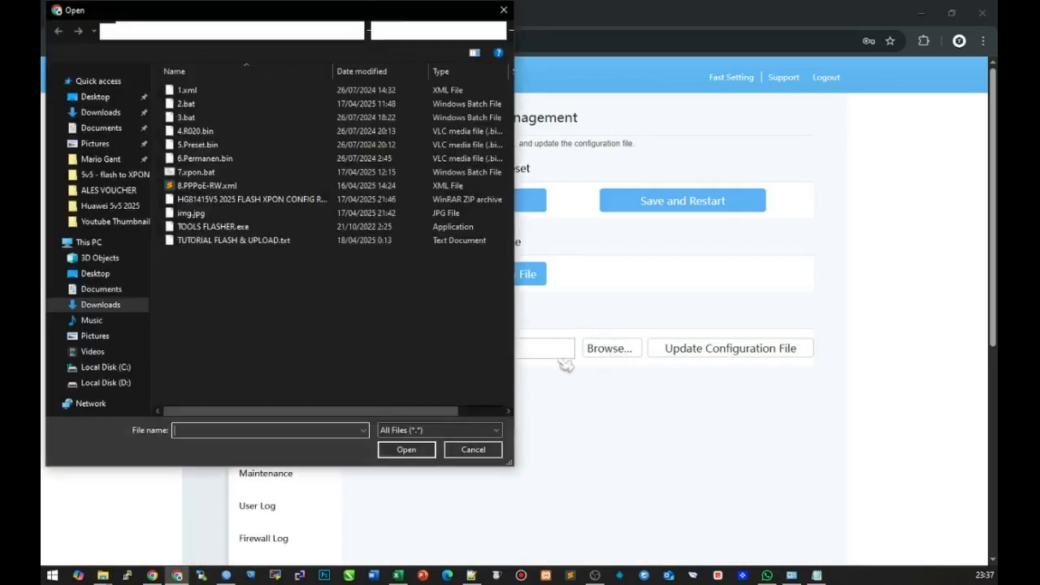
click(183, 32)
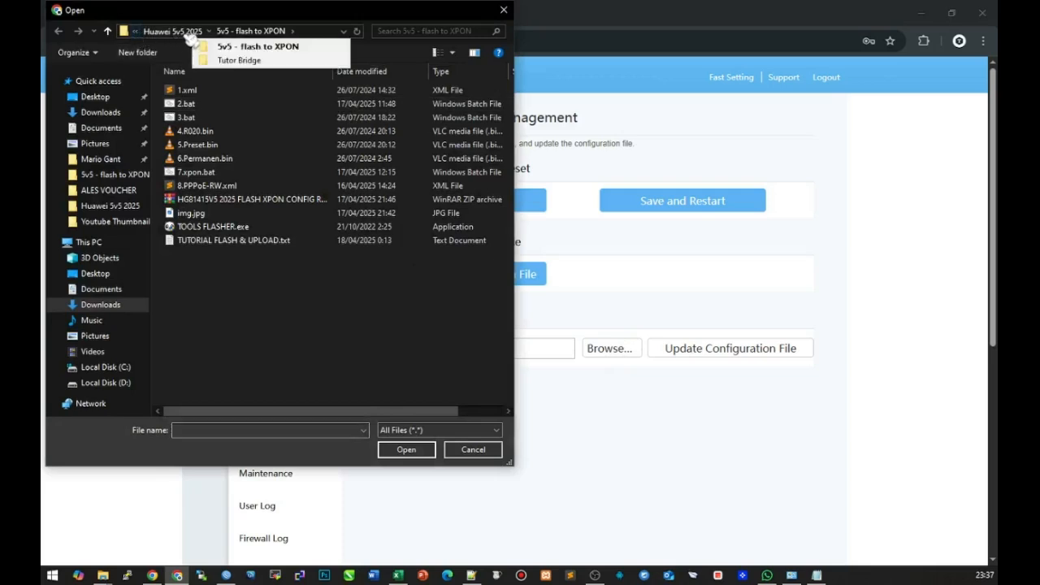
click(134, 31)
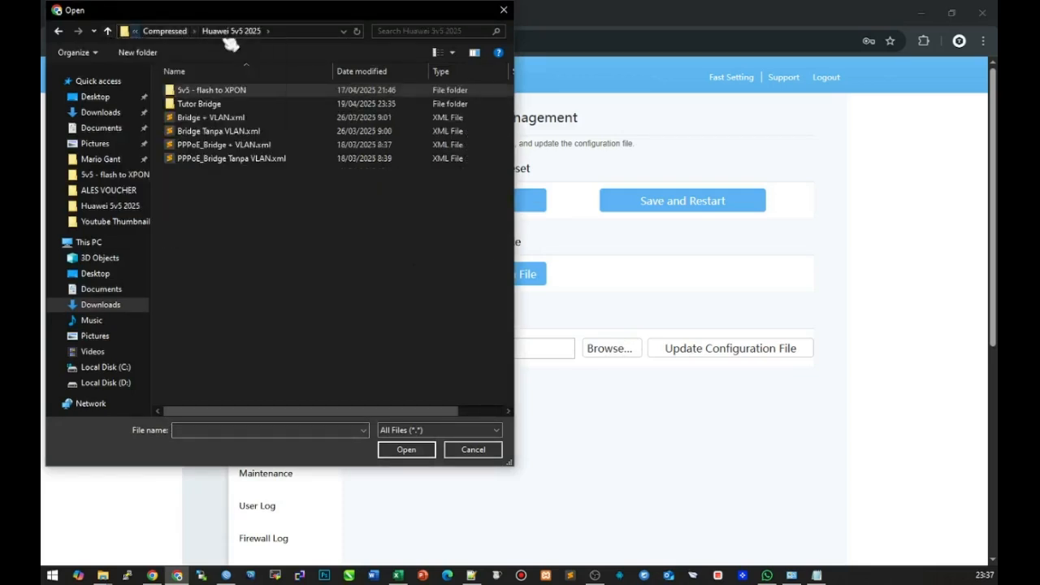
click(267, 30)
click(301, 31)
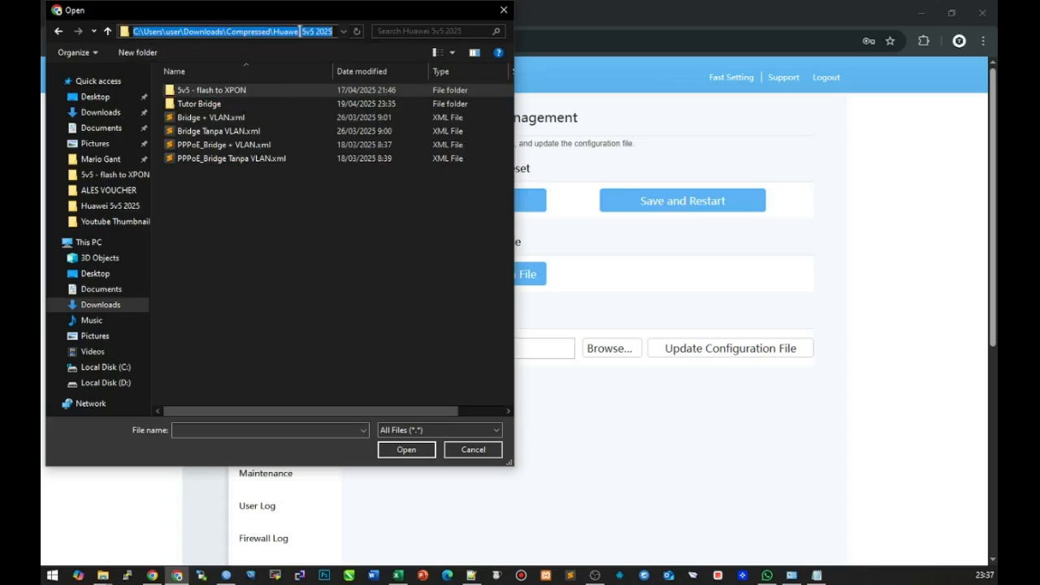
key(End)
text(\Tutor Bridge)
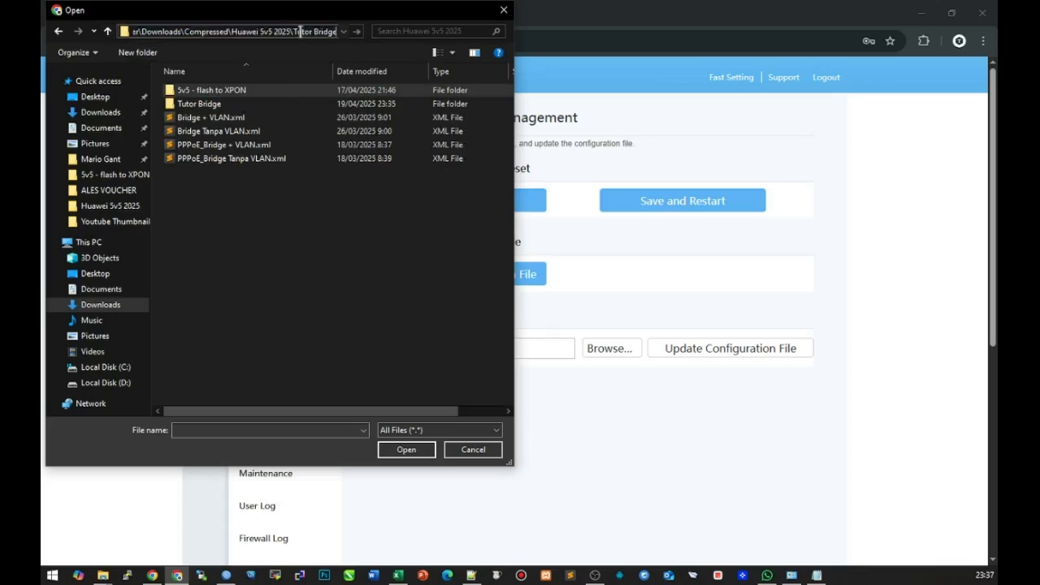
key(Return)
Select Bridge + VLAN.xml and upload it as the router's configuration, confirming the update
click(226, 95)
click(404, 452)
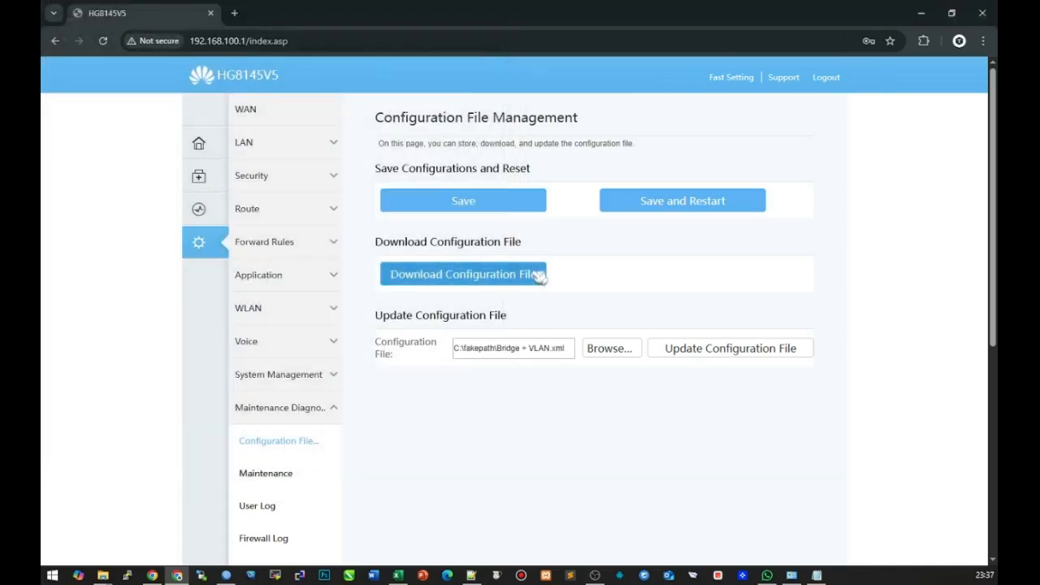
click(692, 354)
click(579, 149)
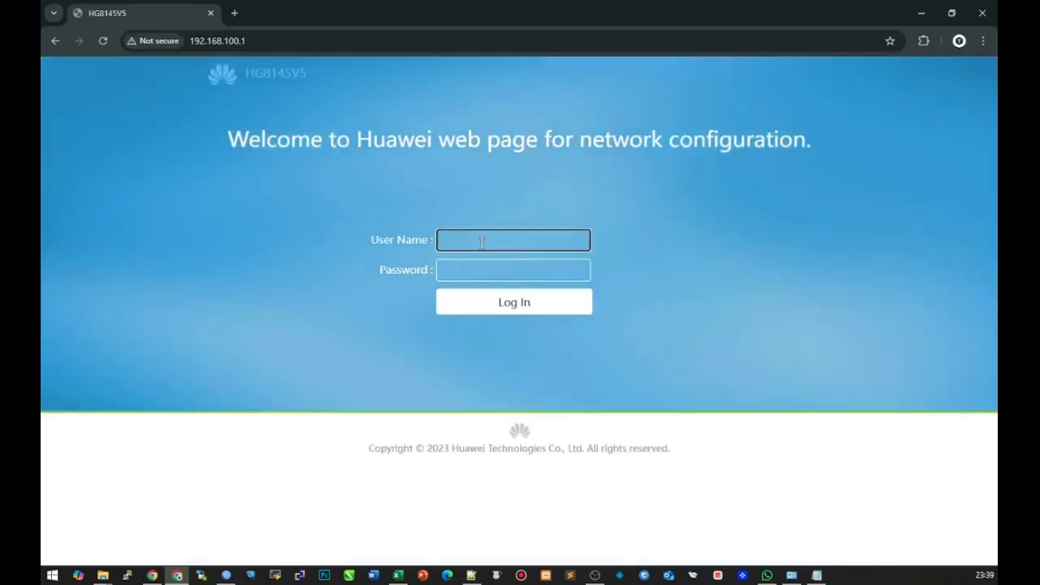
Bring up the Notepad credential notes and select the existing Login and Pass lines
click(817, 575)
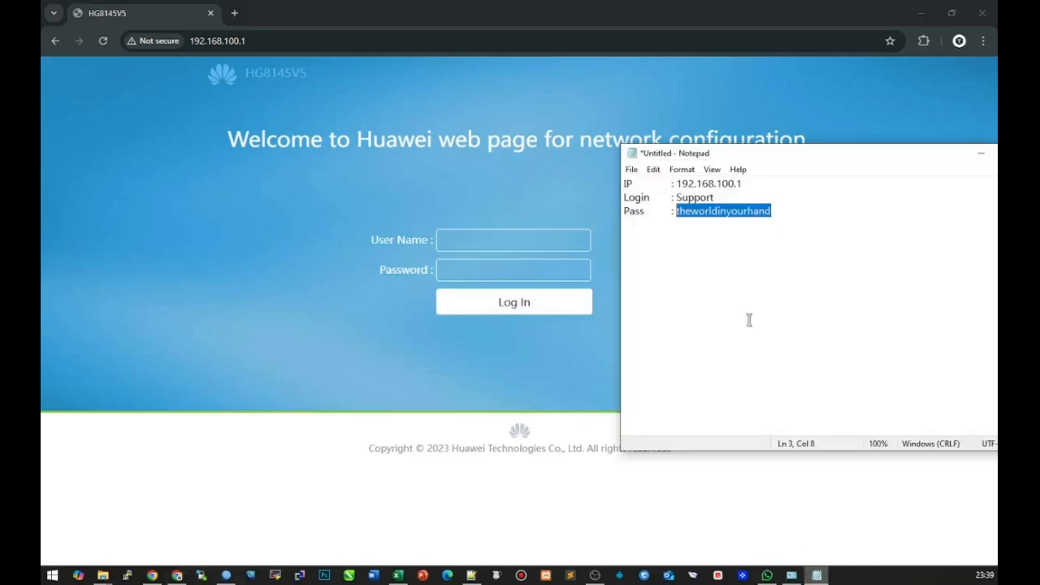
click(758, 221)
drag(781, 213, 606, 199)
drag(773, 212, 526, 199)
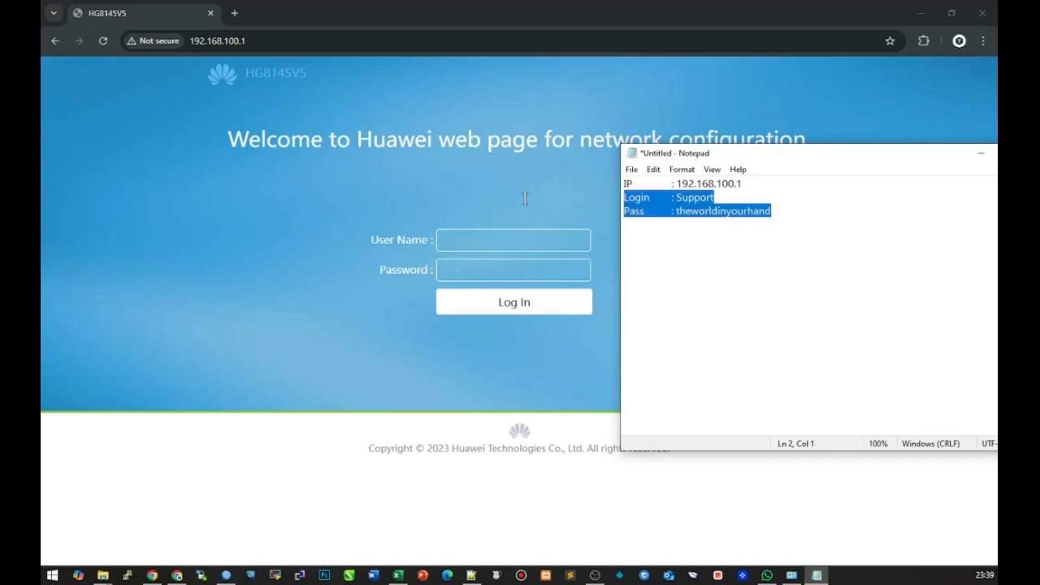
click(684, 236)
Paste a copy of the Login and Pass lines below and overwrite it with the admin username and password
click(798, 225)
key(Return)
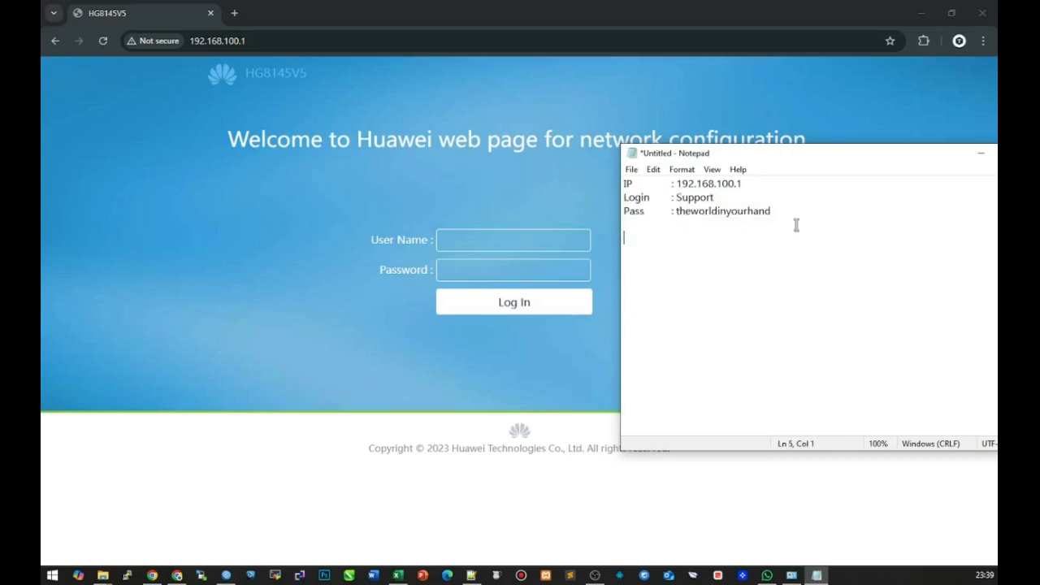
key(ctrl+v)
drag(677, 238, 700, 239)
Enter the router admin username and its new password in the second Login/Pass block in Notepad
text(tel)
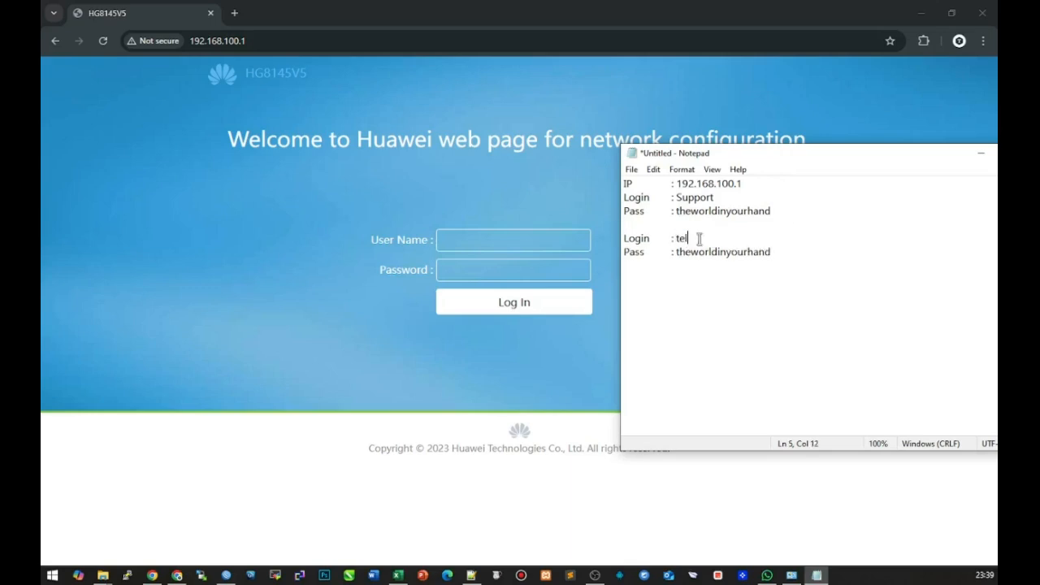
text(ecomadmin P)
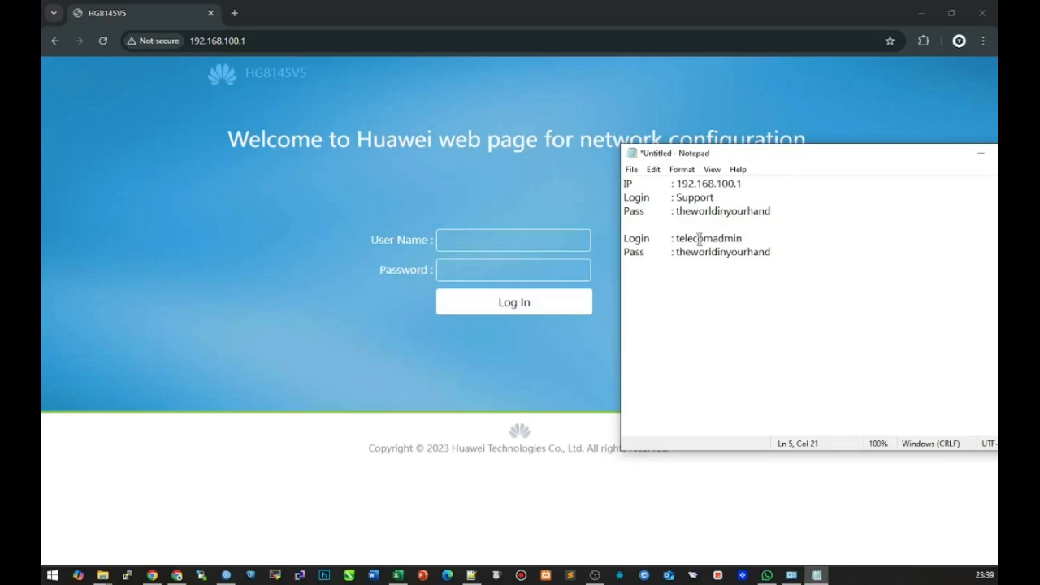
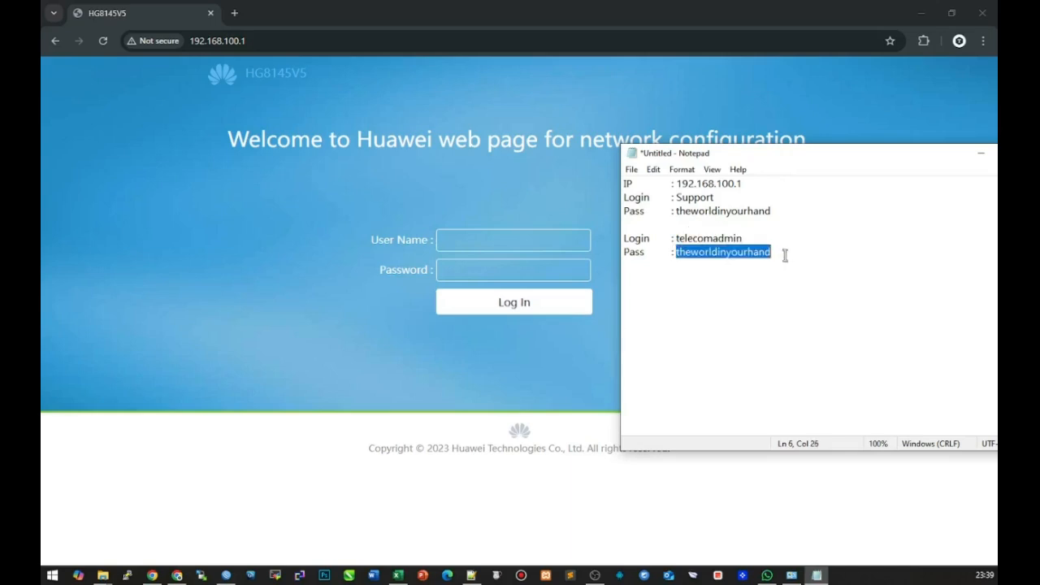
Paste a copy of the Login and Pass lines below and overwrite it with the admin username and password
Enter the router admin username and its new password in the second Login/Pass block in Notepad
text(ass	: admintelecom)
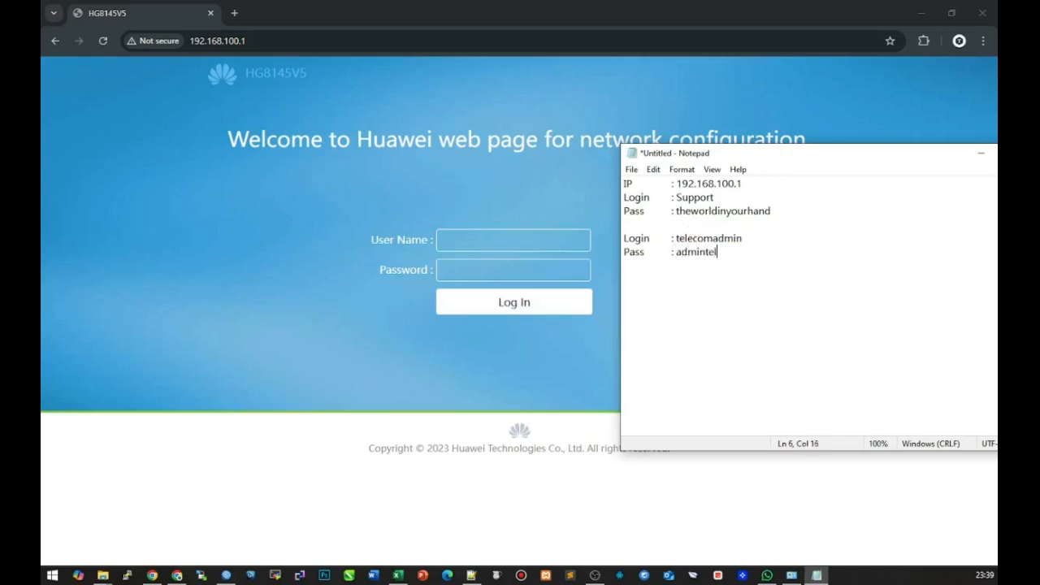
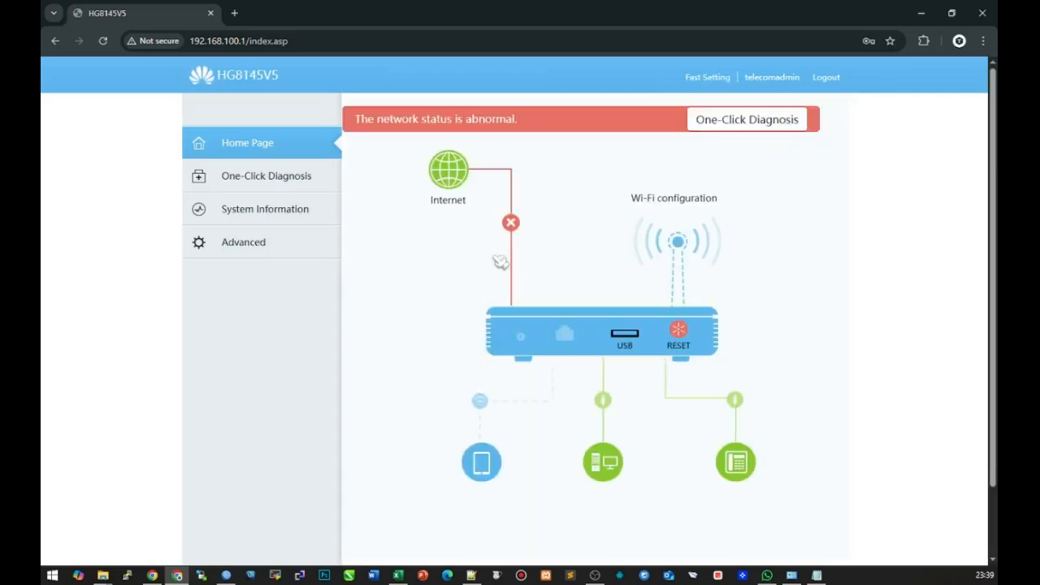
Bind SSID1 to the 1_INTERNET_B_VID_200 bridge WAN connection and apply the change
click(277, 254)
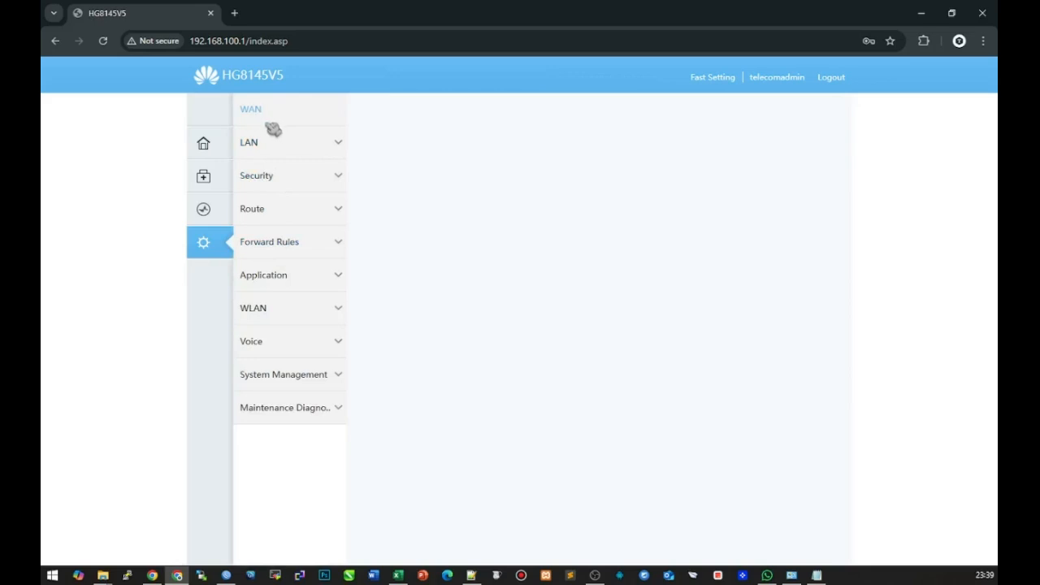
click(492, 230)
scroll(537, 402, down, 1)
scroll(538, 412, down, 1)
drag(538, 365, 463, 379)
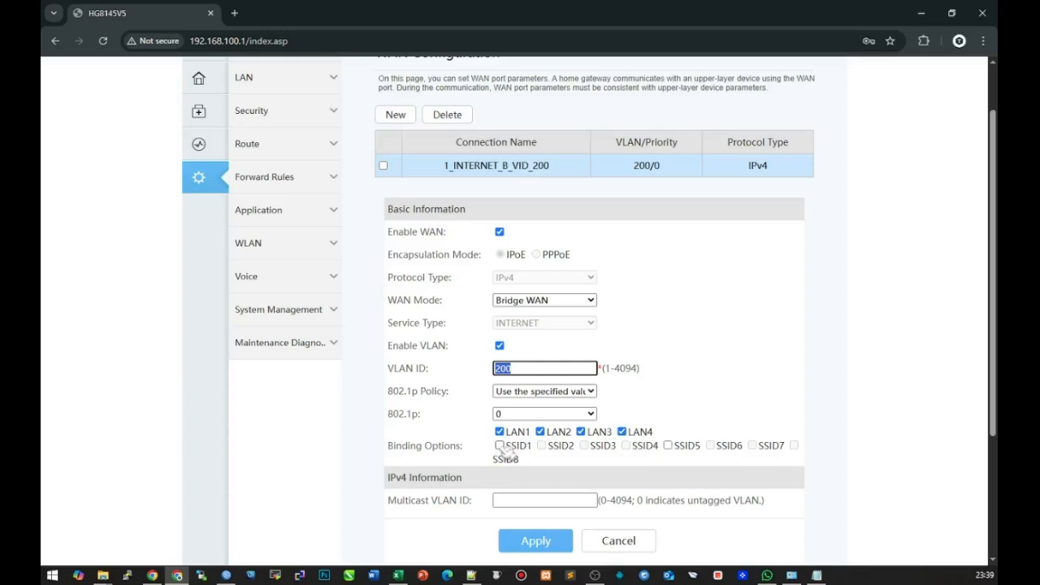
click(499, 445)
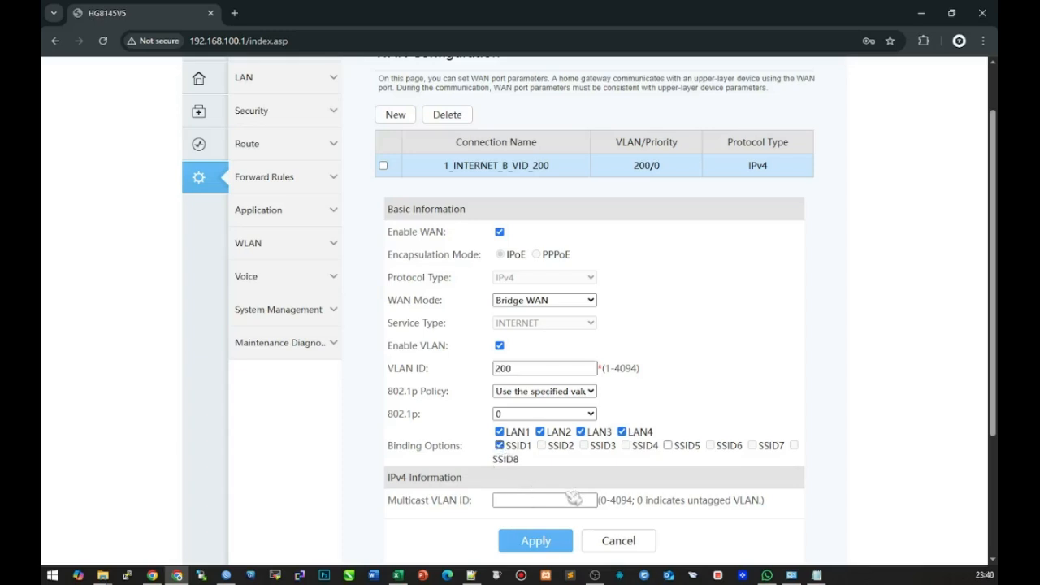
click(561, 545)
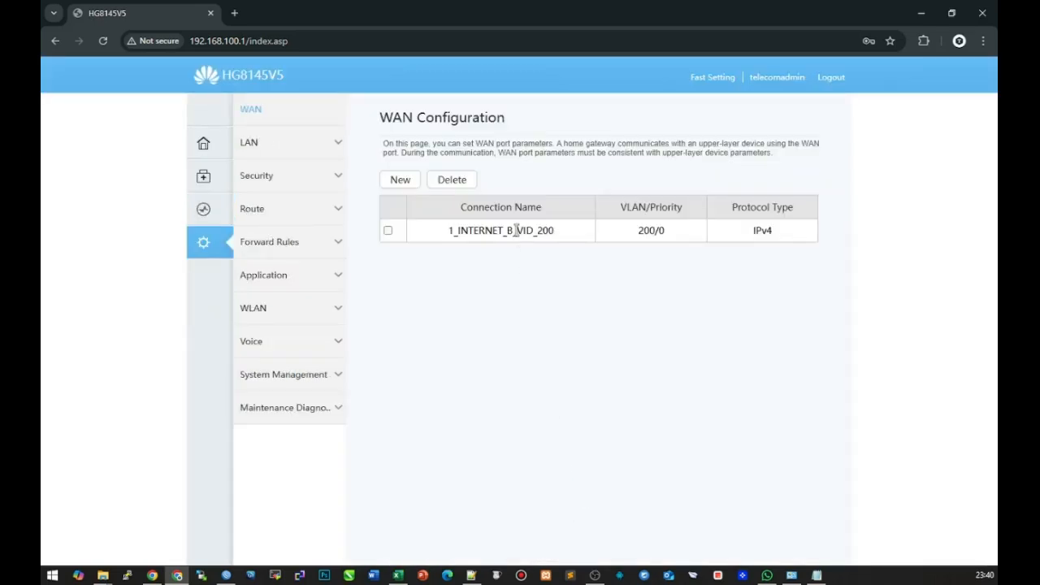
Recheck 1_INTERNET_B_VID_200's saved settings: Bridge WAN, VLAN 200, bound to LAN1–LAN4 and SSID1
click(668, 233)
scroll(696, 452, down, 3)
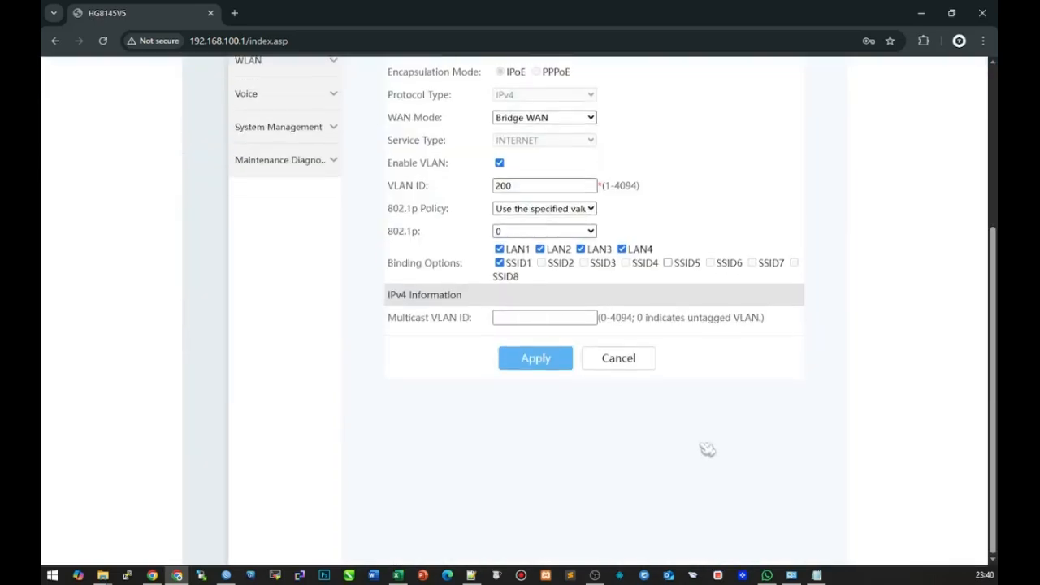
scroll(692, 446, up, 3)
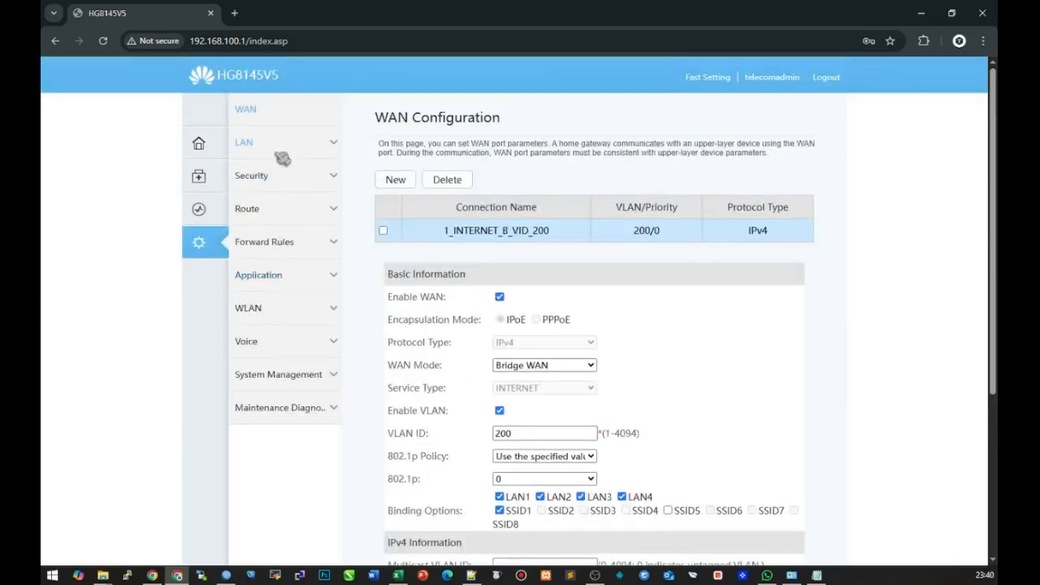
click(248, 310)
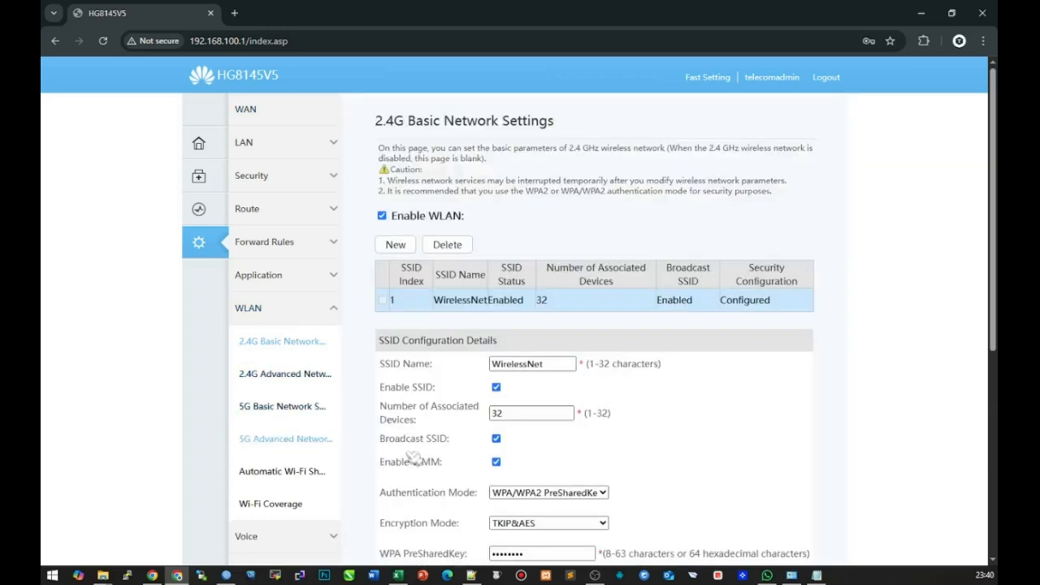
Disable the 5G wireless network by unticking Enable WLAN in 5G basic settings
click(317, 439)
click(327, 405)
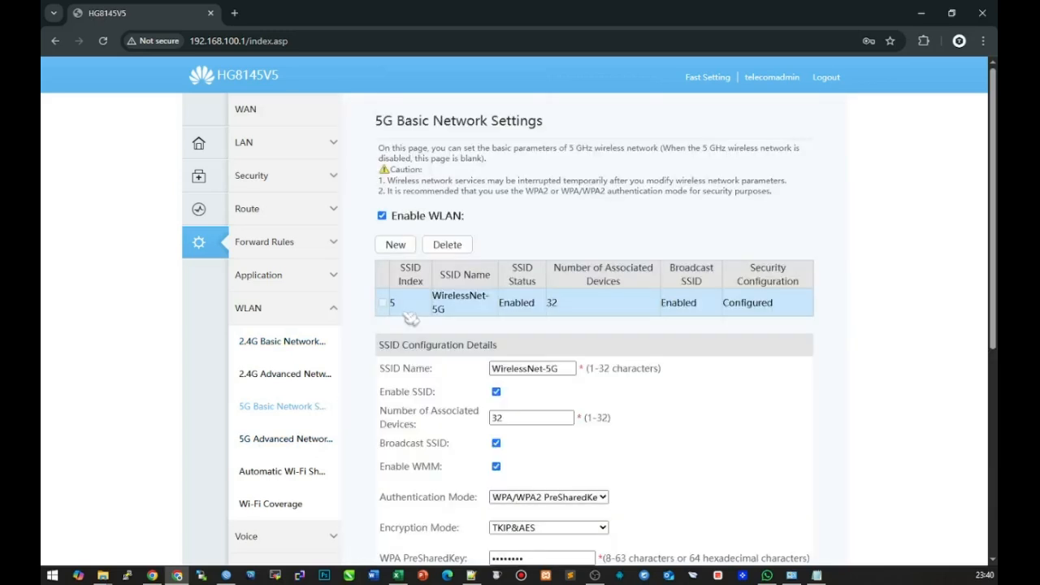
click(382, 215)
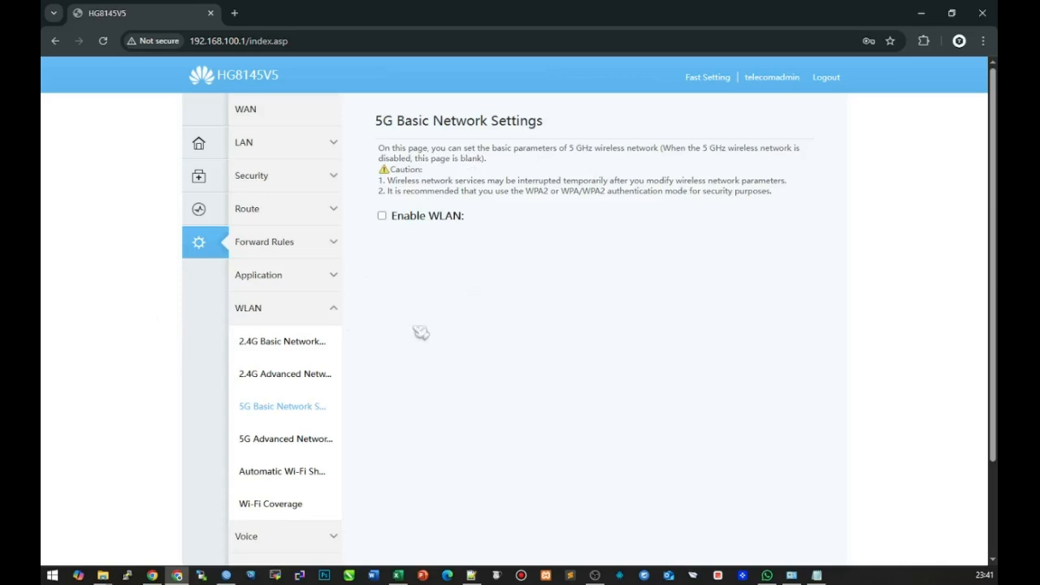
Bring up 2.4G advanced settings: TX Power 100%, Channel Automatic, 20 MHz, 802.11b/g/n
scroll(433, 318, down, 2)
scroll(425, 314, up, 2)
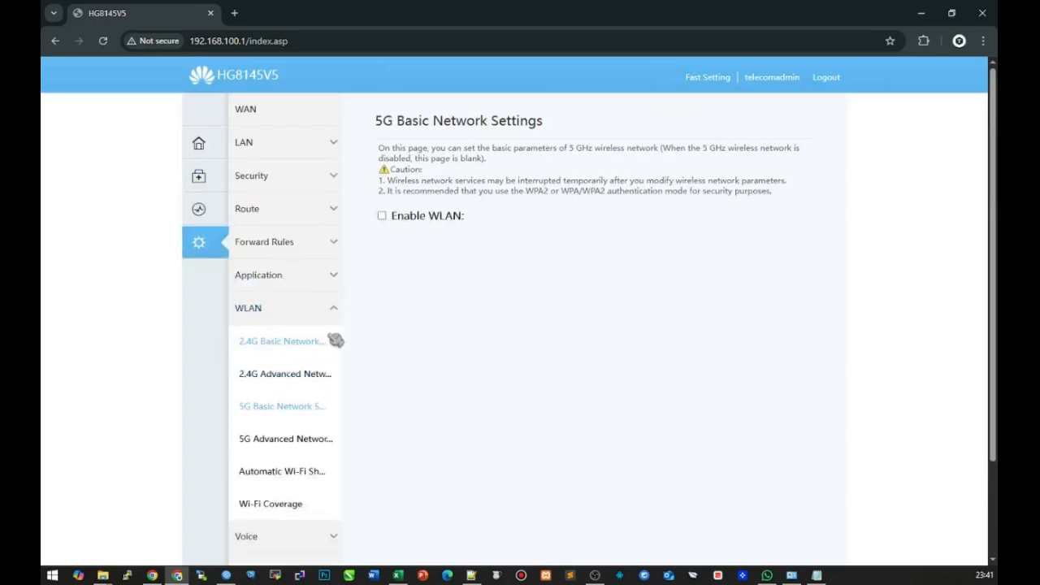
scroll(342, 350, down, 2)
scroll(348, 408, up, 2)
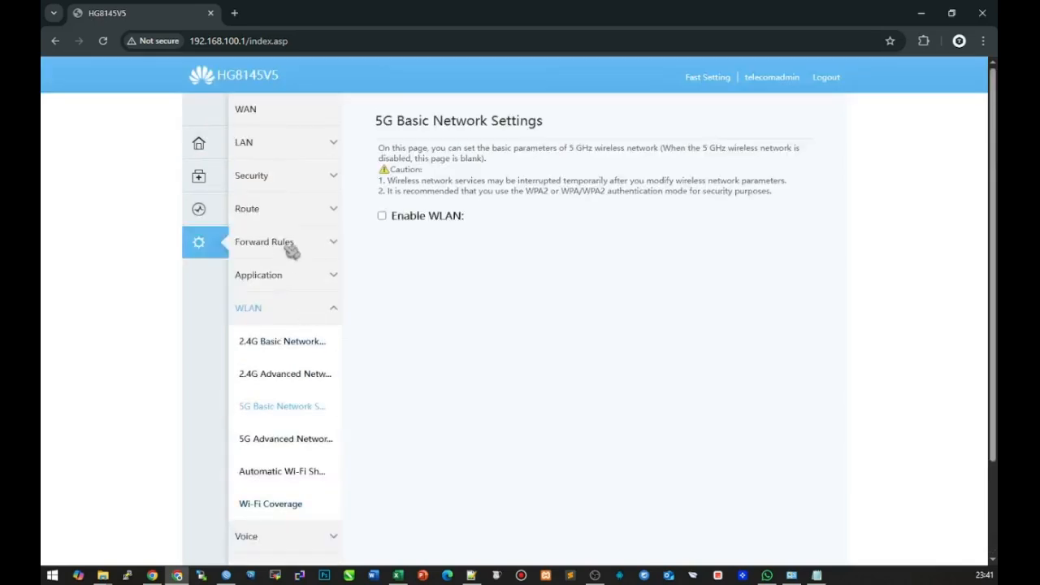
click(276, 371)
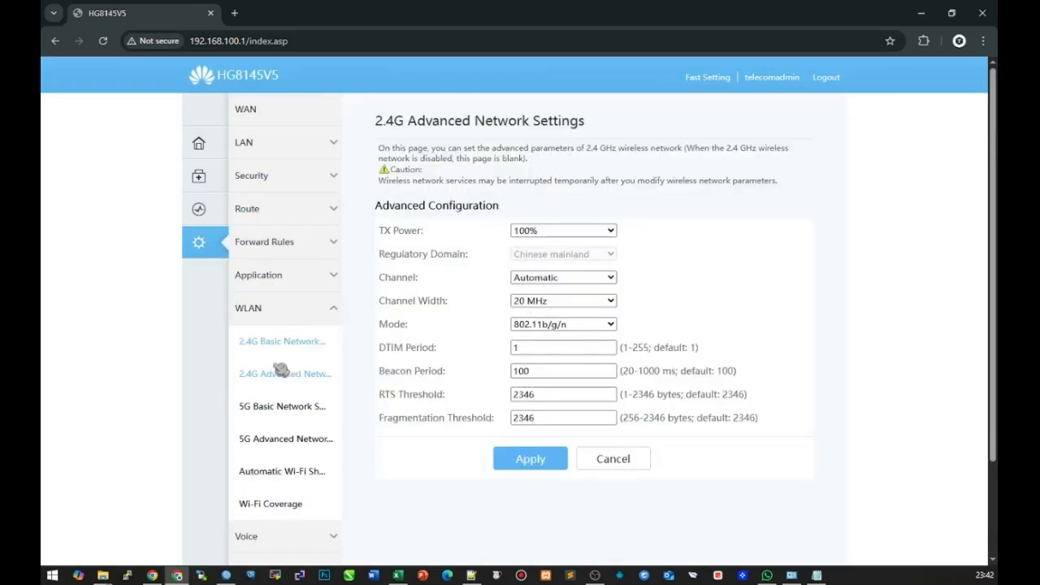
Rename the 2.4G SSID from WirelessNet to 'WiFi-Ku', set Open authentication, and apply
click(286, 341)
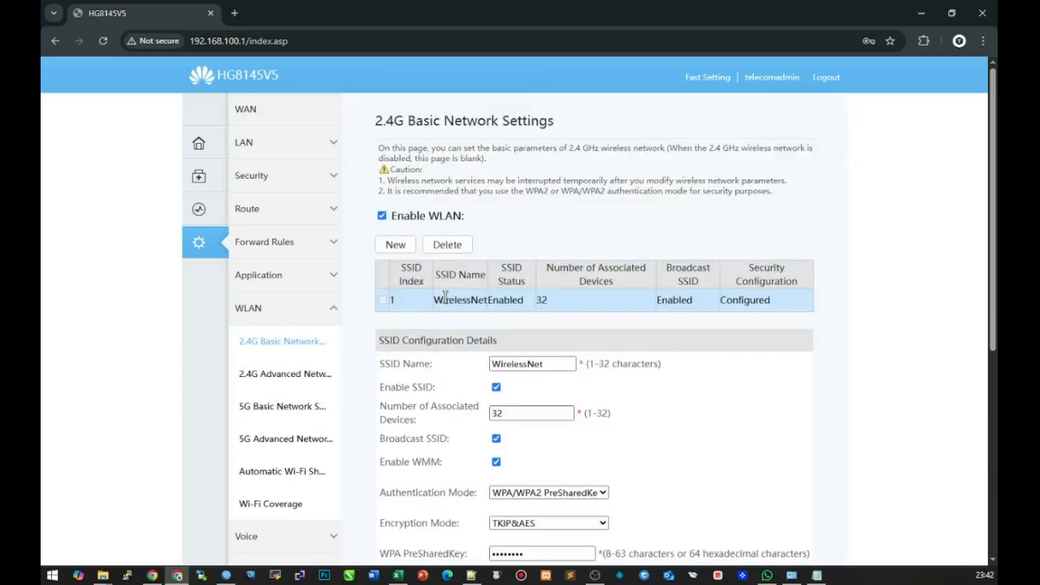
double_click(552, 364)
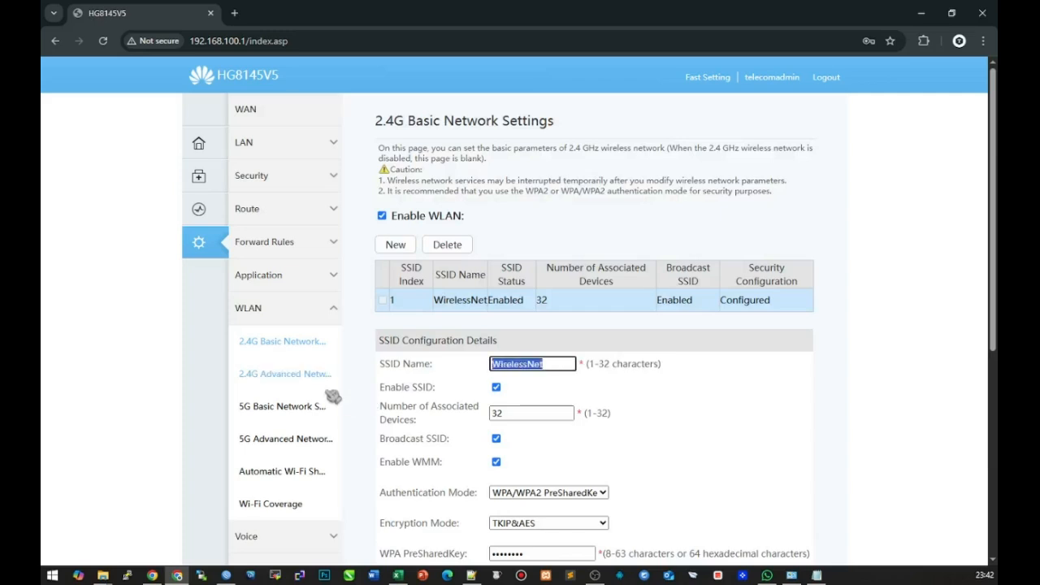
text(WiFi)
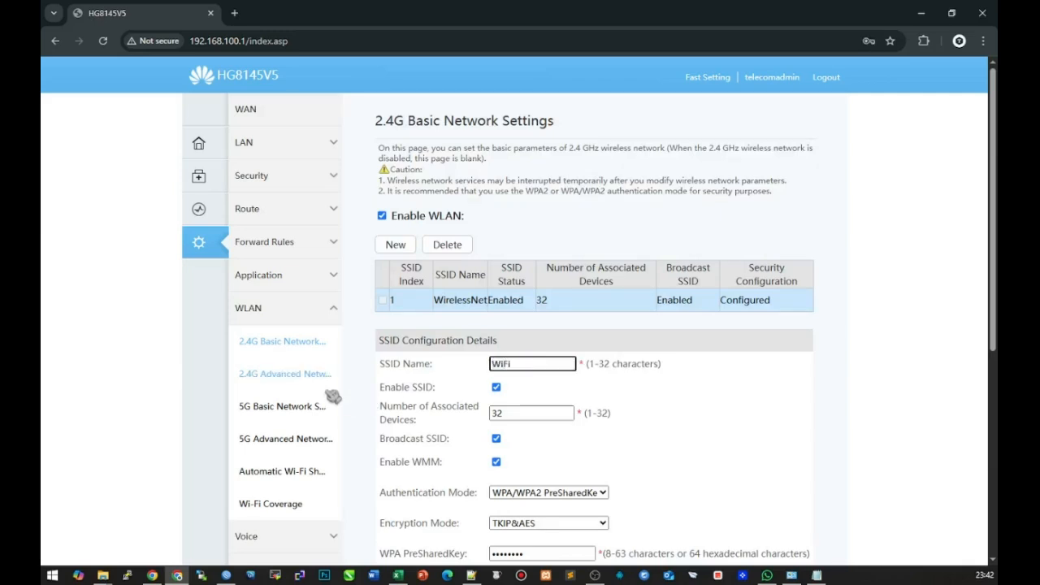
text(-Ku)
scroll(515, 516, down, 1)
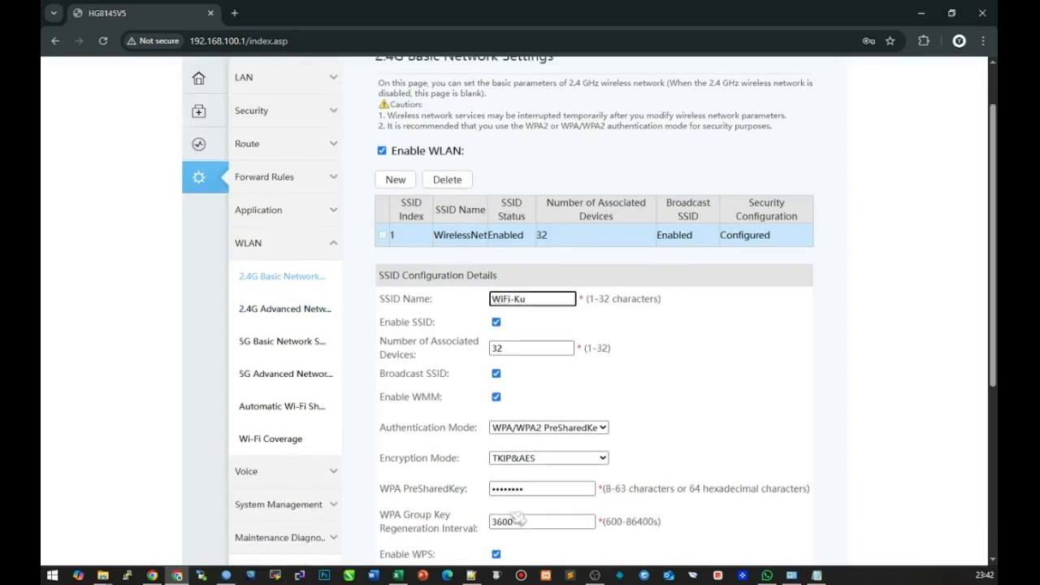
click(544, 437)
click(543, 442)
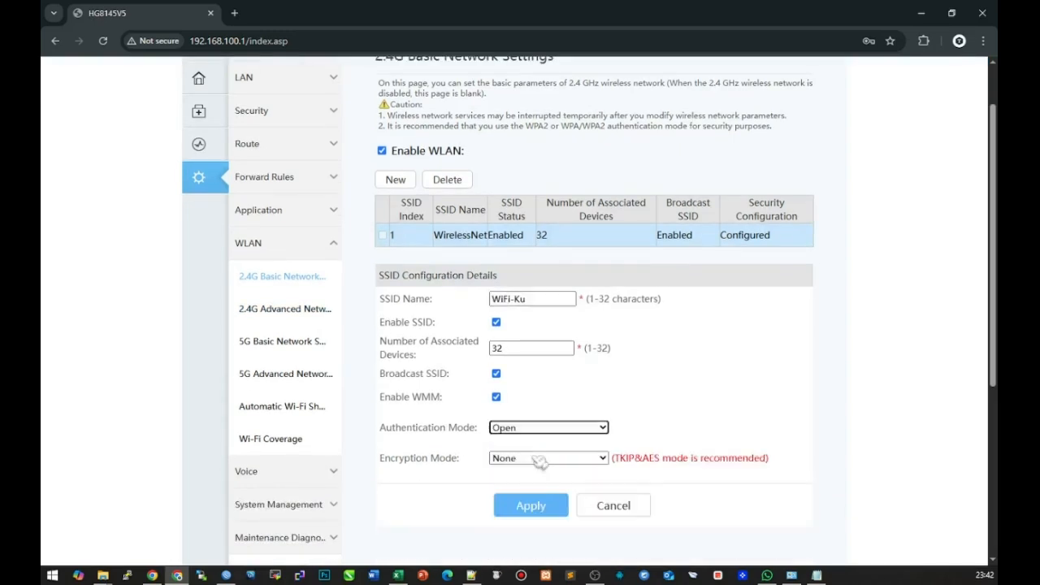
click(531, 506)
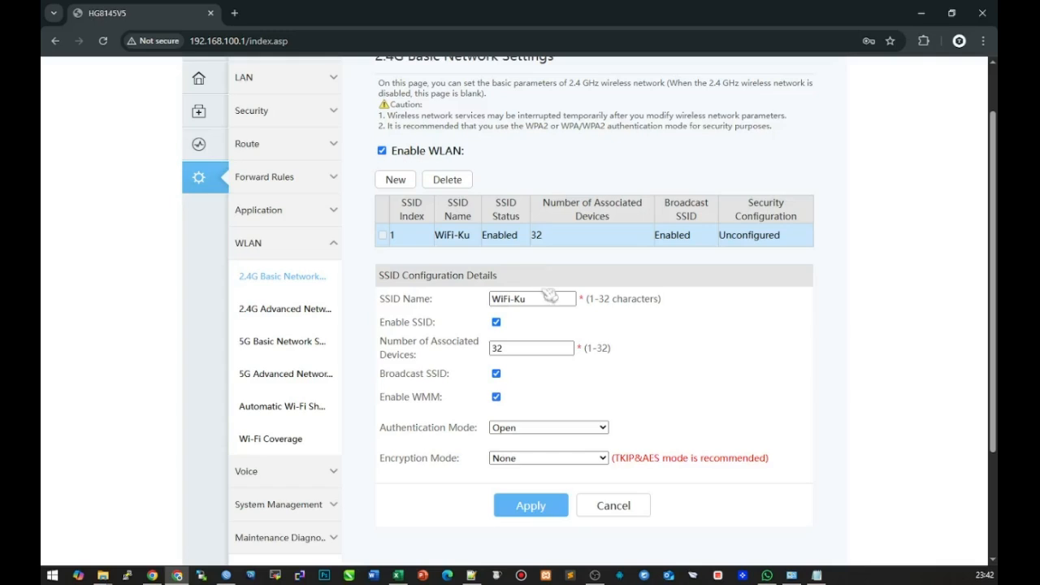
scroll(546, 291, up, 2)
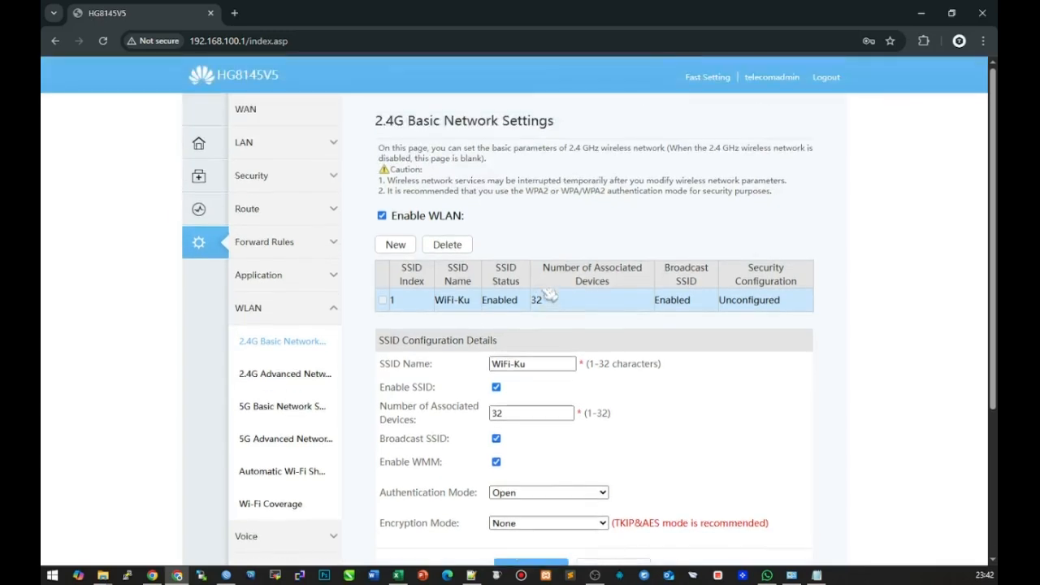
Show the LAN Layer 2/3 Port Configuration page with LAN1–LAN4 all ticked
click(261, 148)
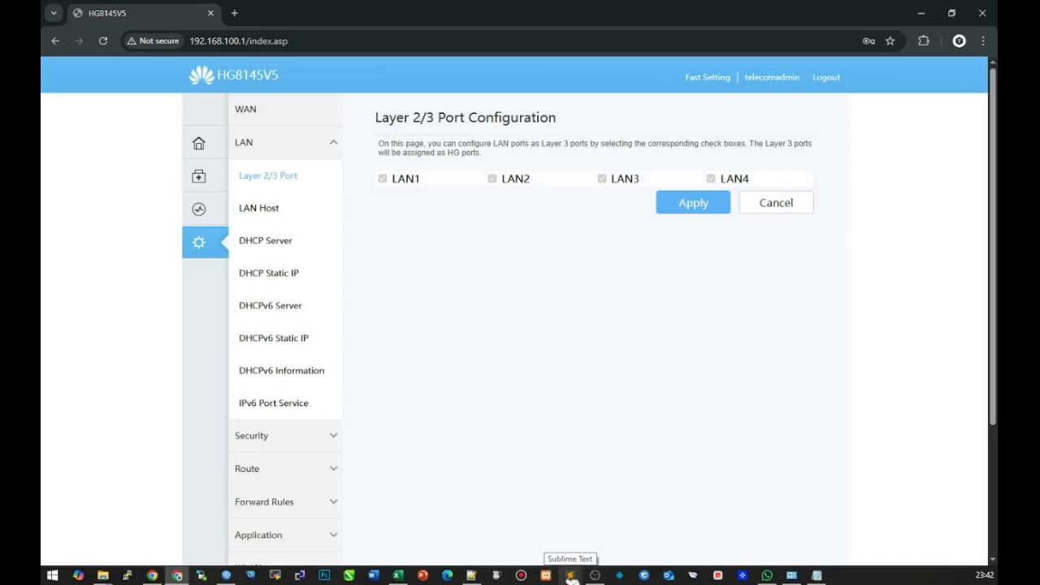
click(102, 575)
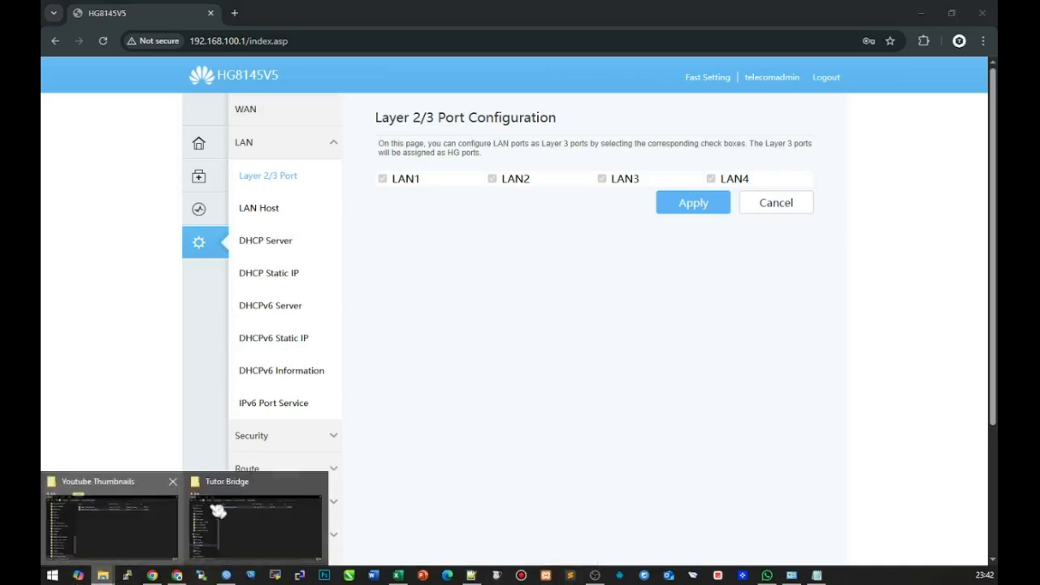
Open Bridge + VLAN.xml from the Tutor Bridge folder in Sublime Text
click(218, 510)
drag(436, 367, 428, 259)
double_click(428, 299)
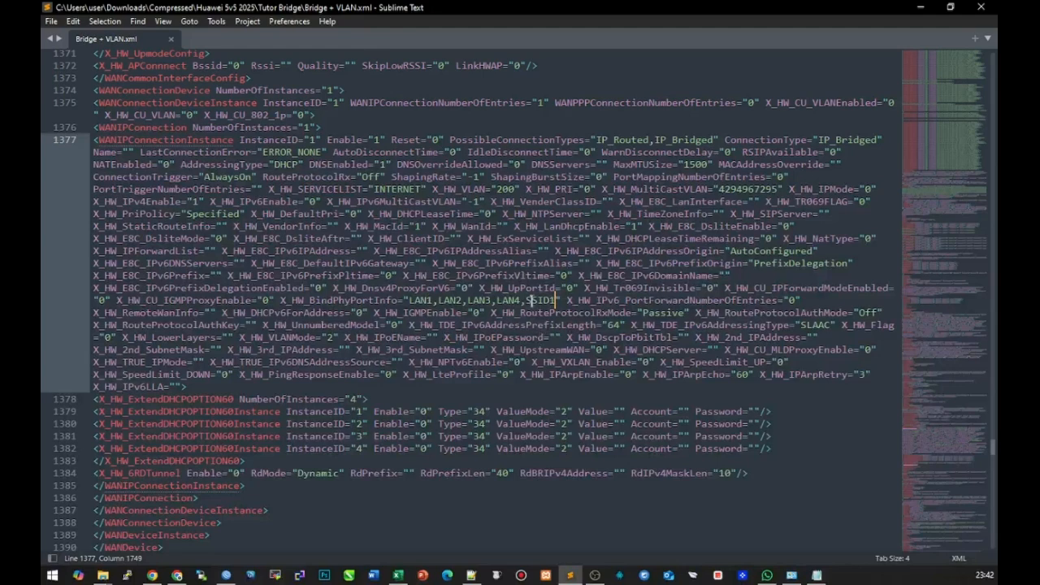
Highlight SSID1 in X_HW_BindPhyPortInfo and confirm IP_Bridged, VLAN 200, LAN1–LAN4 bindings
drag(530, 301, 557, 301)
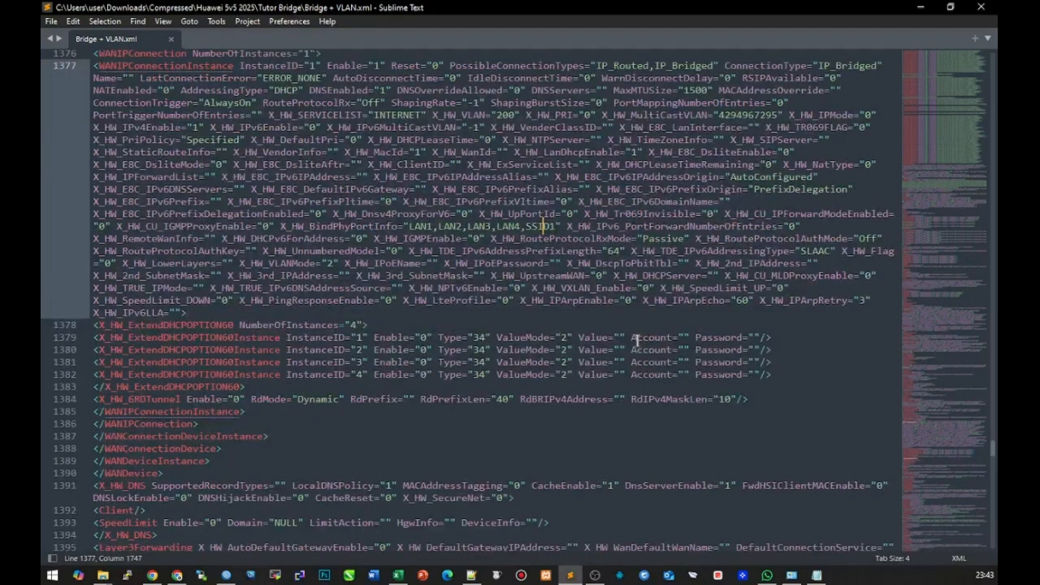
scroll(637, 340, up, 2)
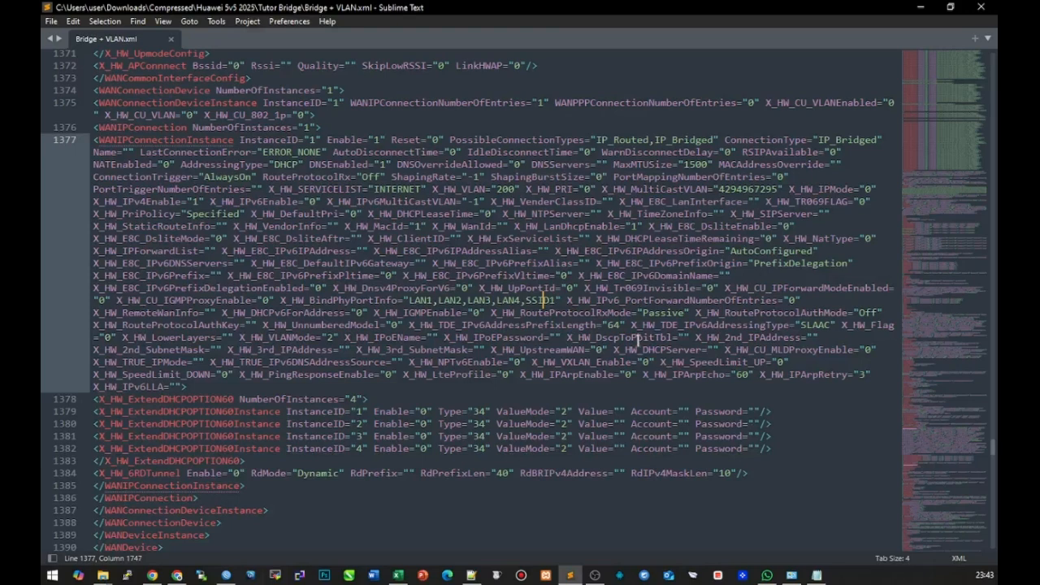
scroll(663, 348, down, 3)
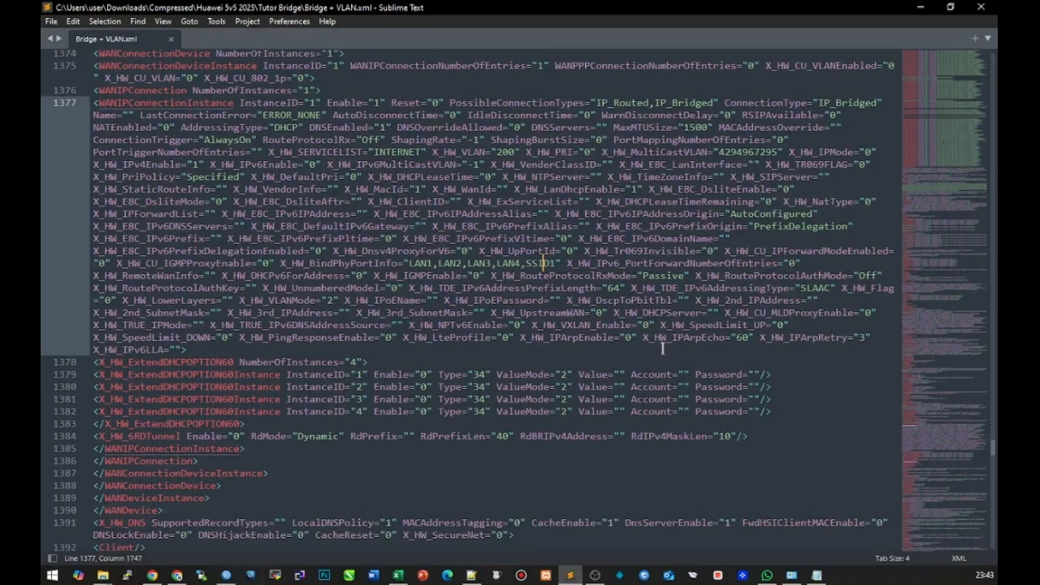
scroll(663, 347, down, 2)
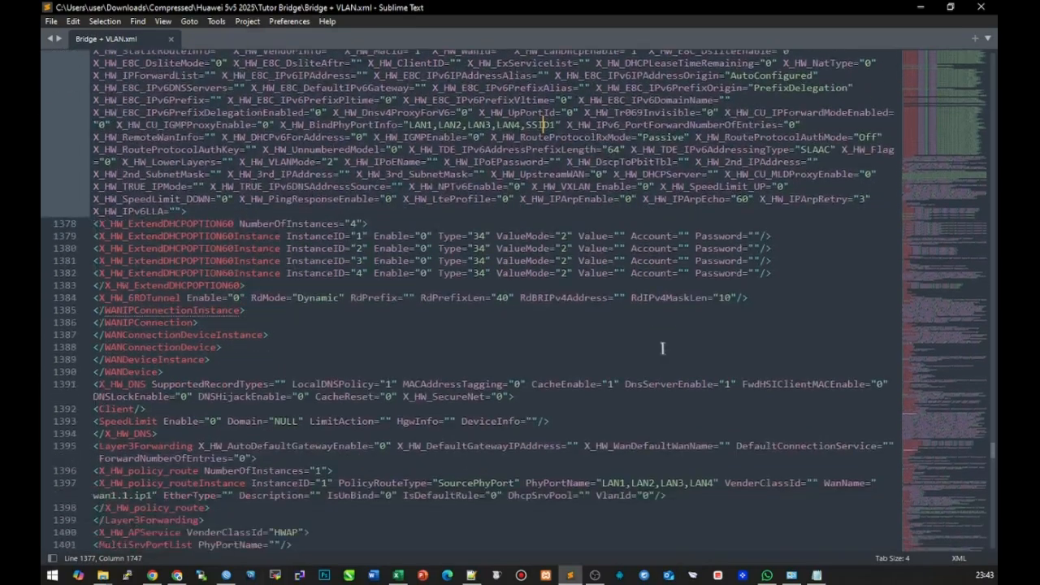